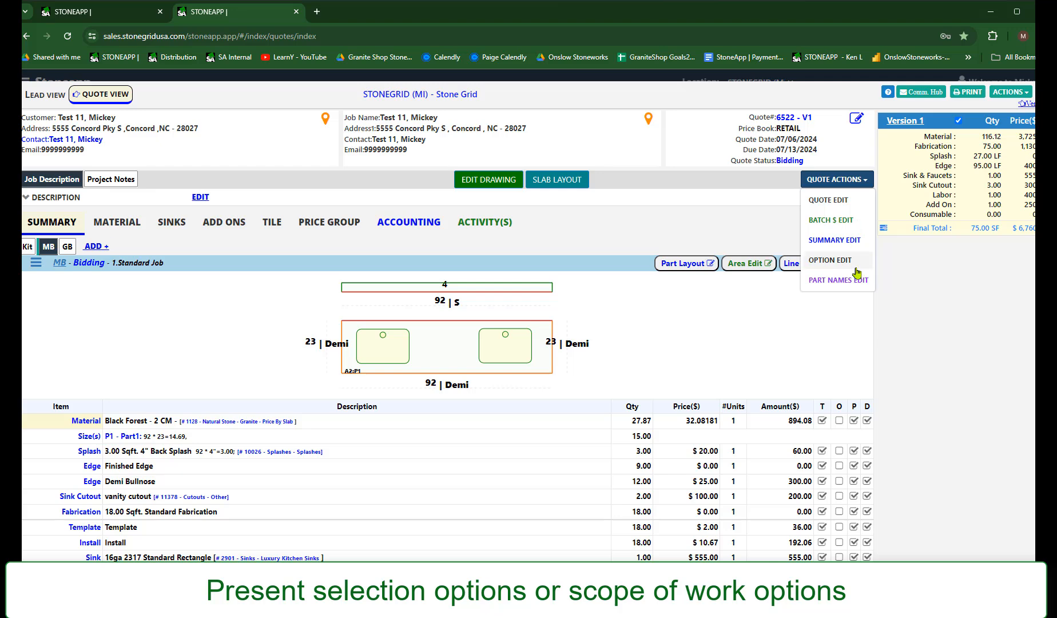
Open the option editor for the current quote version
left_click(841, 261)
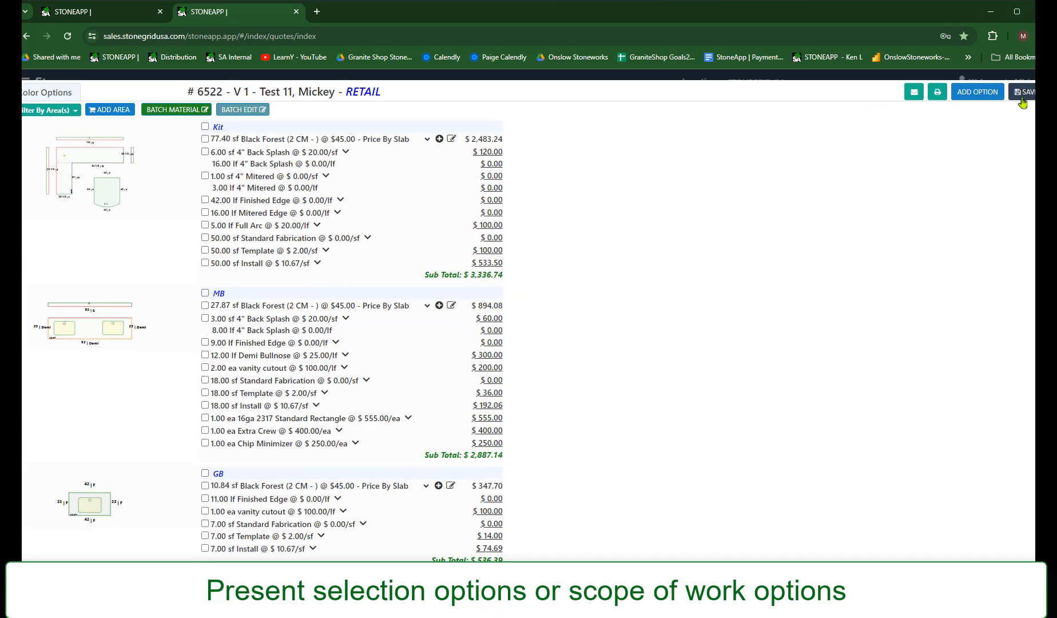
left_click(969, 97)
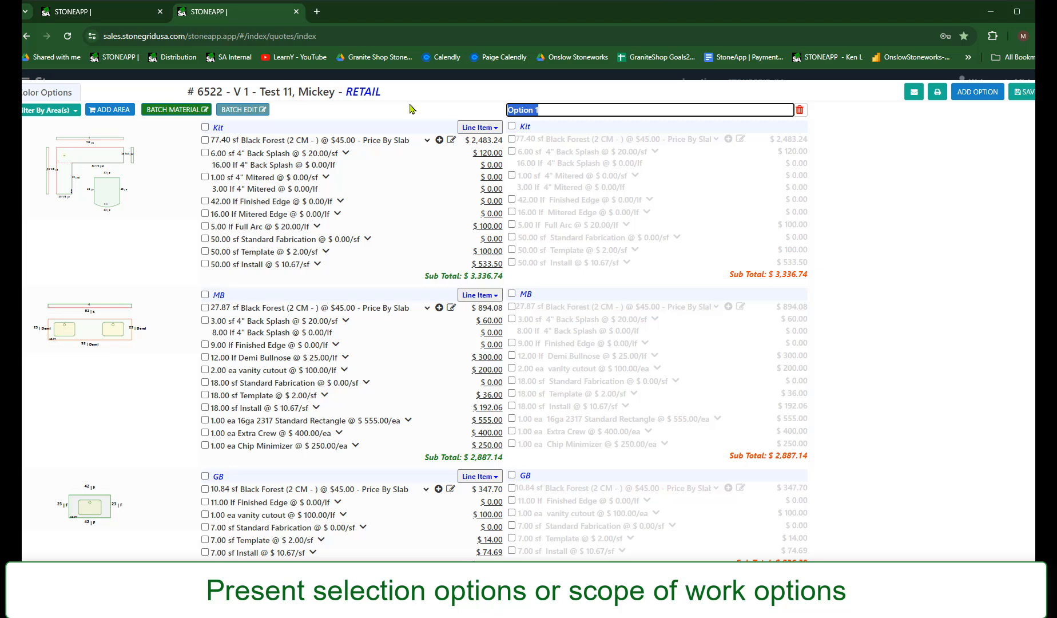
left_click(799, 110)
left_click(584, 373)
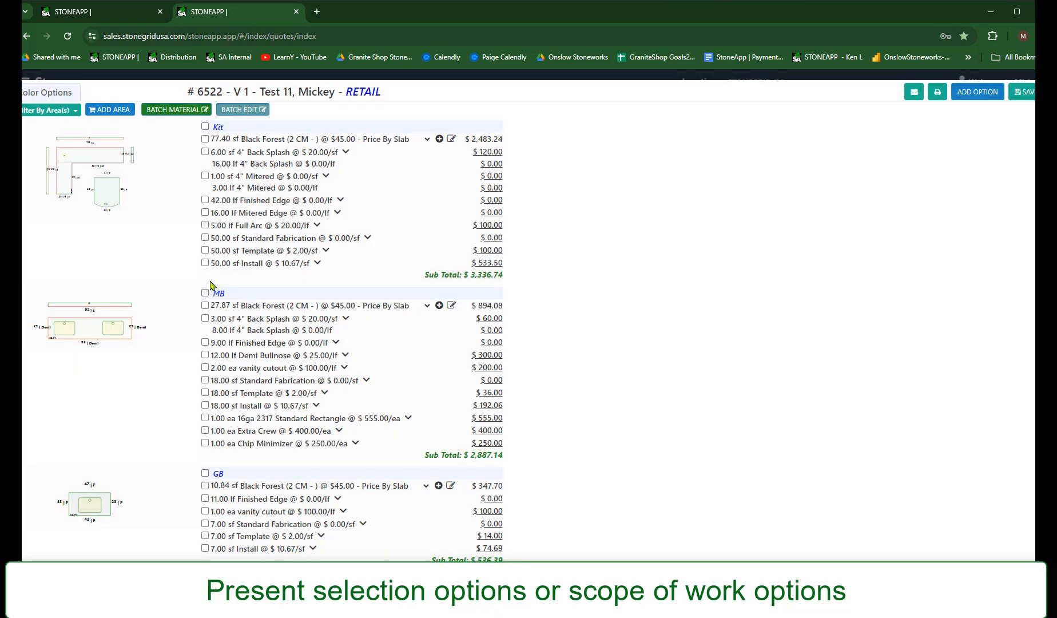
Move the MB area's 16ga 2317 Standard Rectangle sink into a separate option, save it, and name the option Sink
left_click(205, 419)
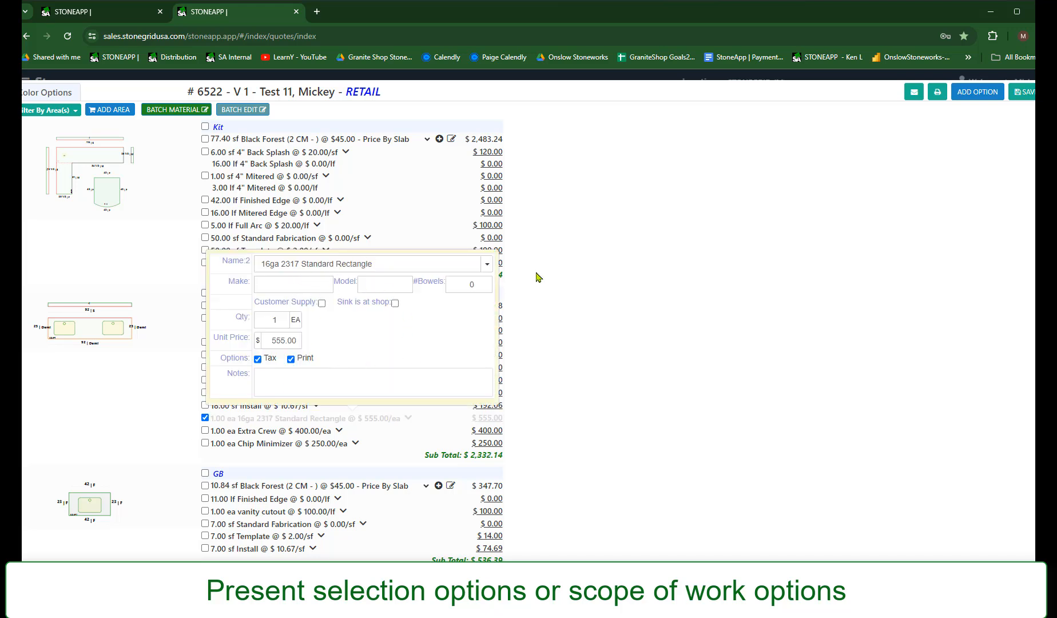
left_click(1022, 91)
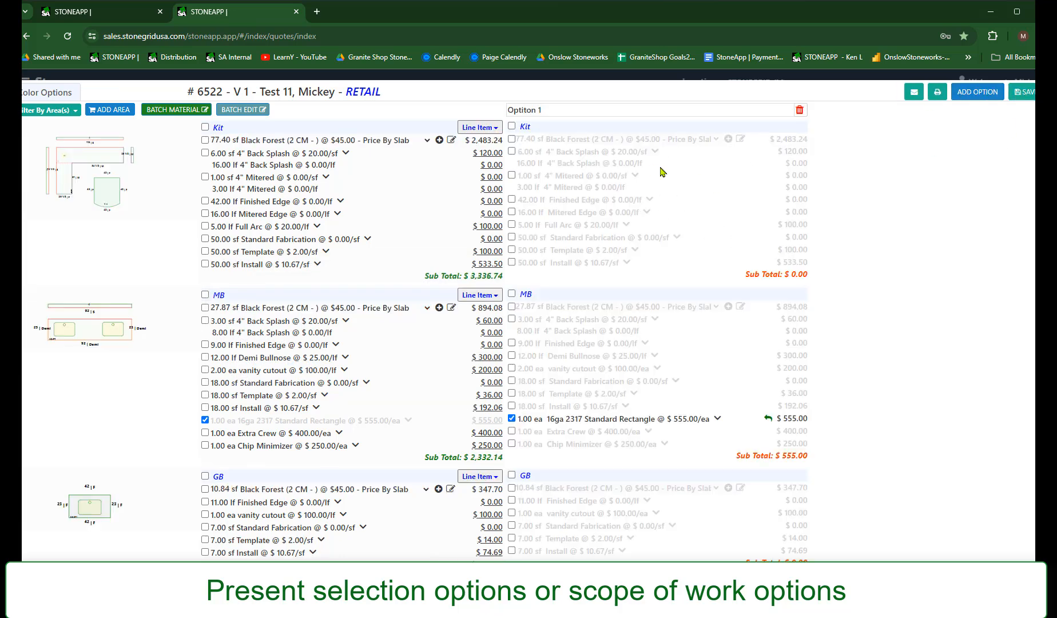
left_click(556, 111)
type("Sink")
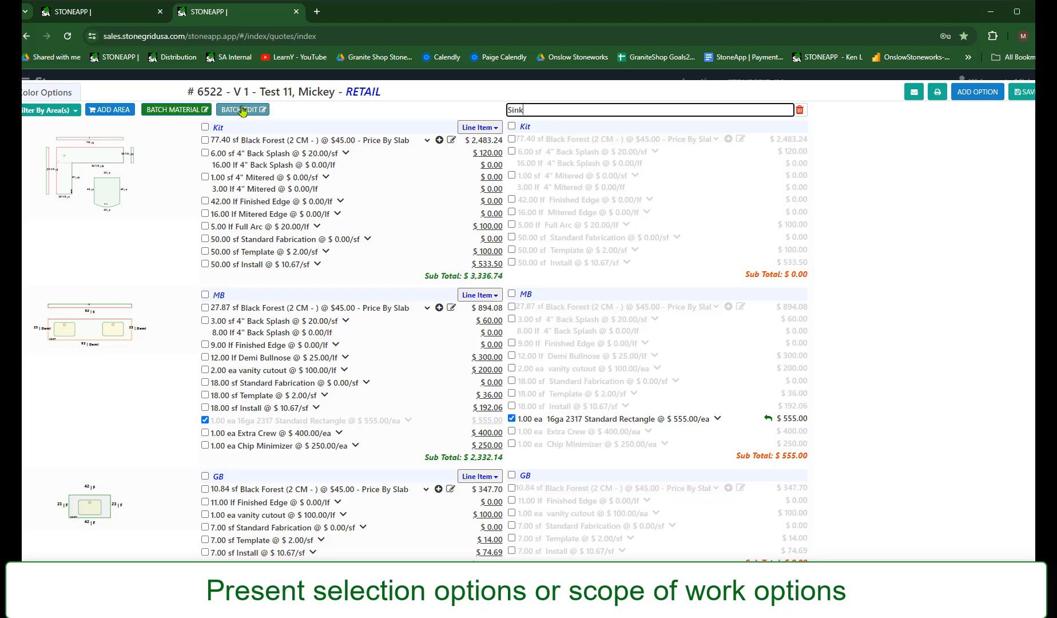
left_click(887, 271)
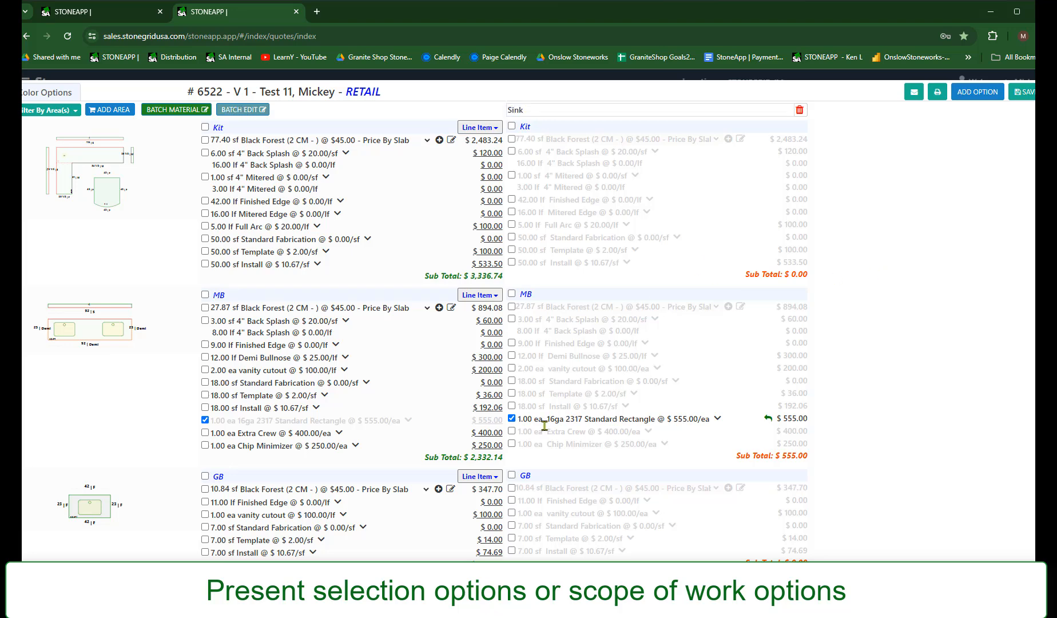
key("ctrl")
key("ctrl")
Preview the Quote Item Summary - Area Totals print, review it down to the Sink option, and close the print windows
left_click(938, 94)
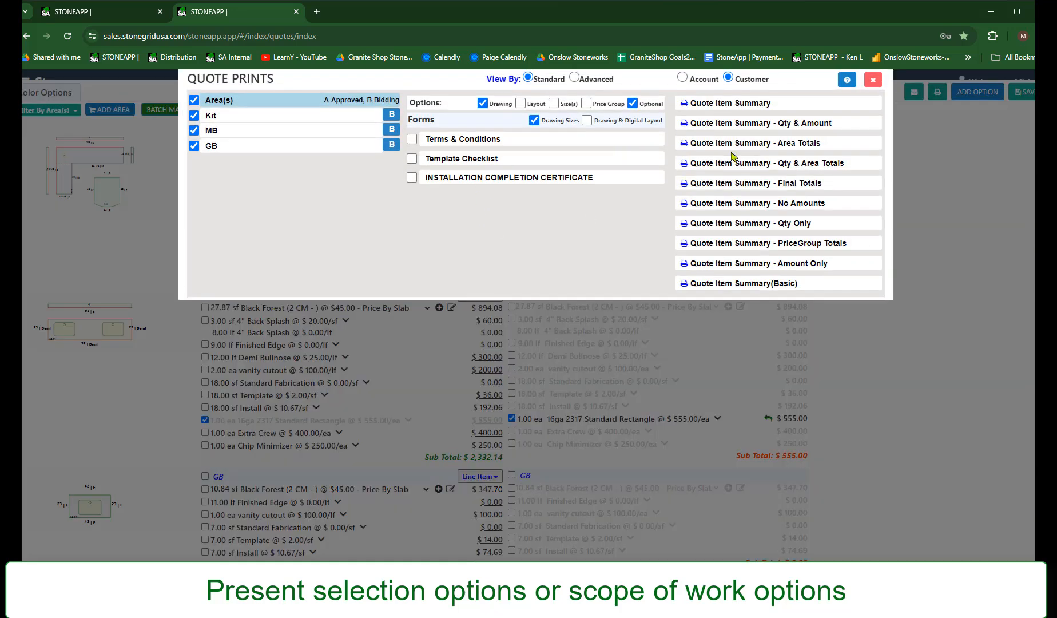
left_click(732, 154)
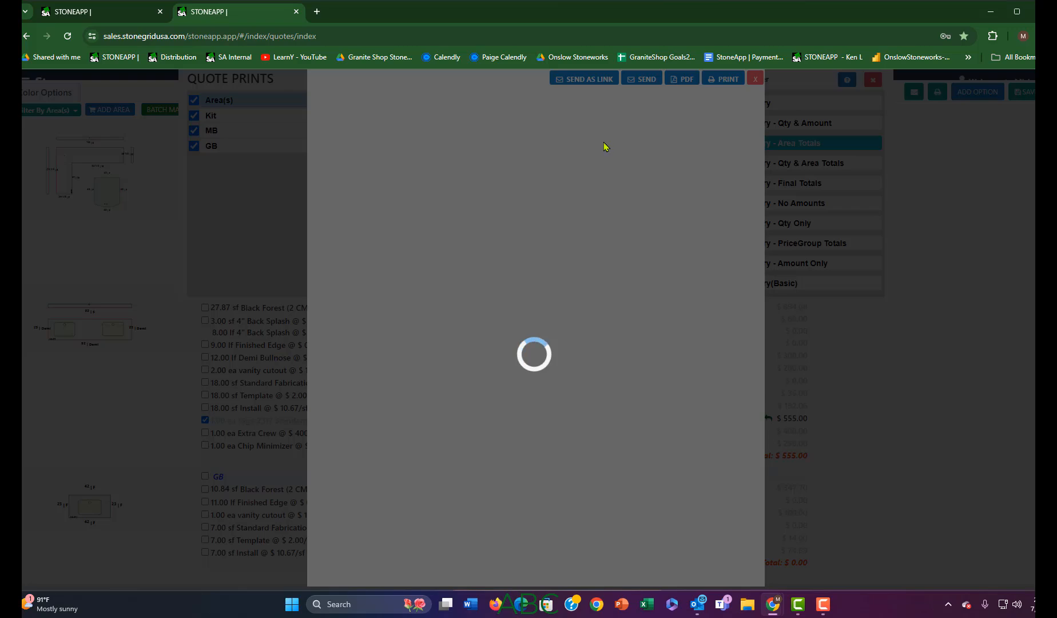
scroll(568, 353, "down", 5)
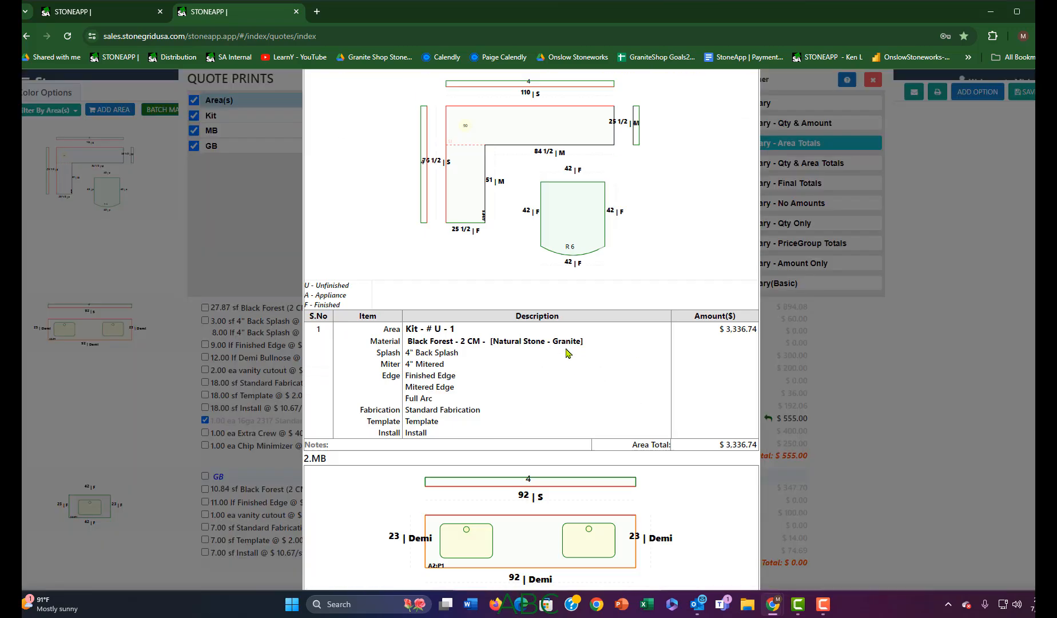
scroll(568, 353, "down", 10)
scroll(474, 485, "down", 2)
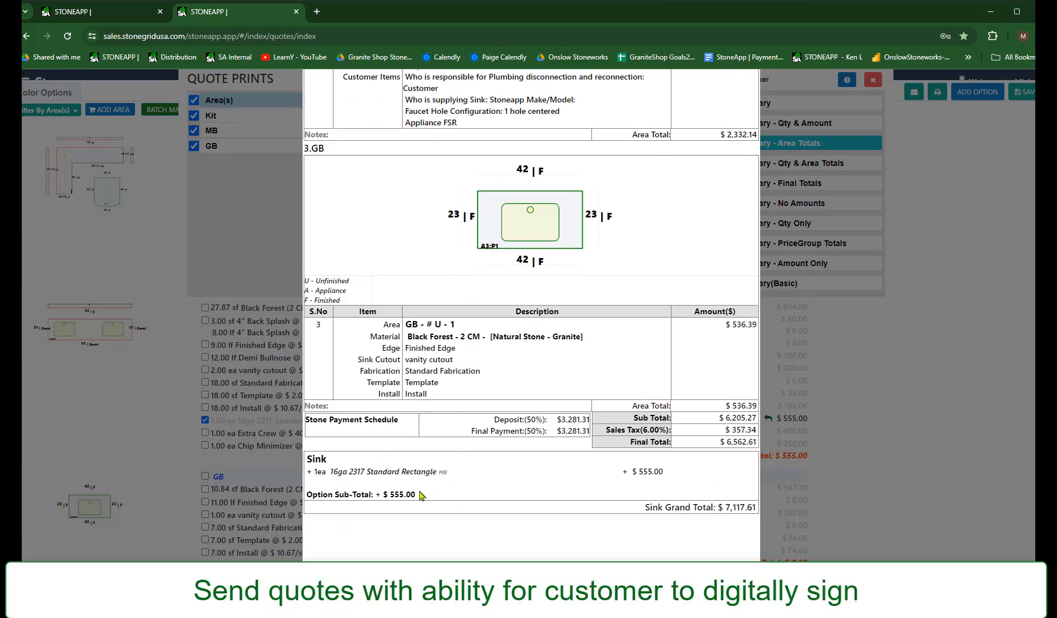
scroll(605, 312, "up", 17)
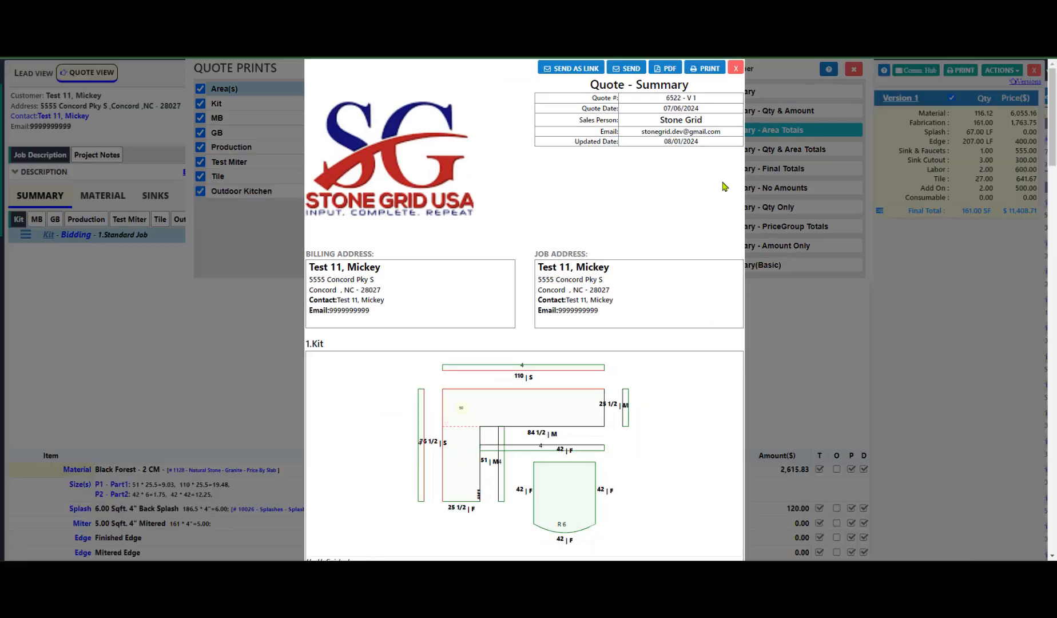
left_click(736, 68)
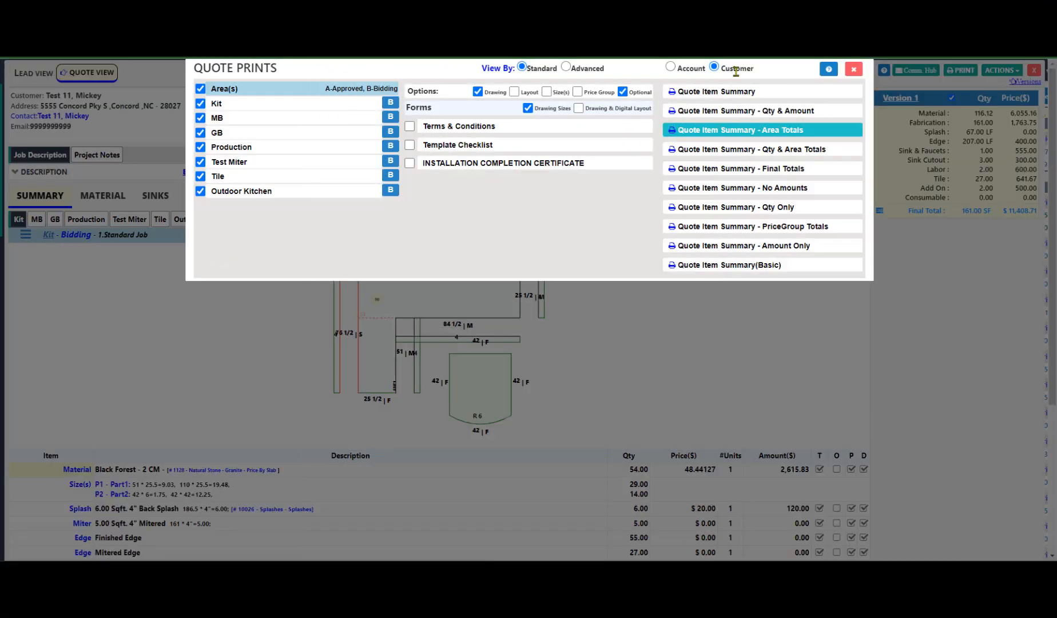
left_click(853, 69)
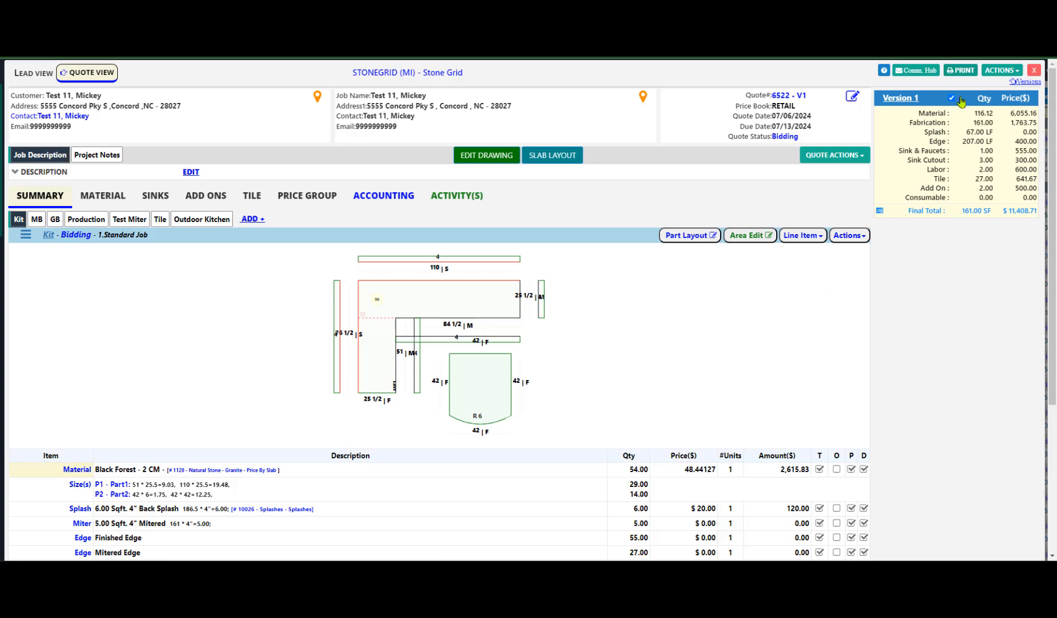
Duplicate Version 1 of the quote and rename the copy Kit with Buffet
left_click(999, 72)
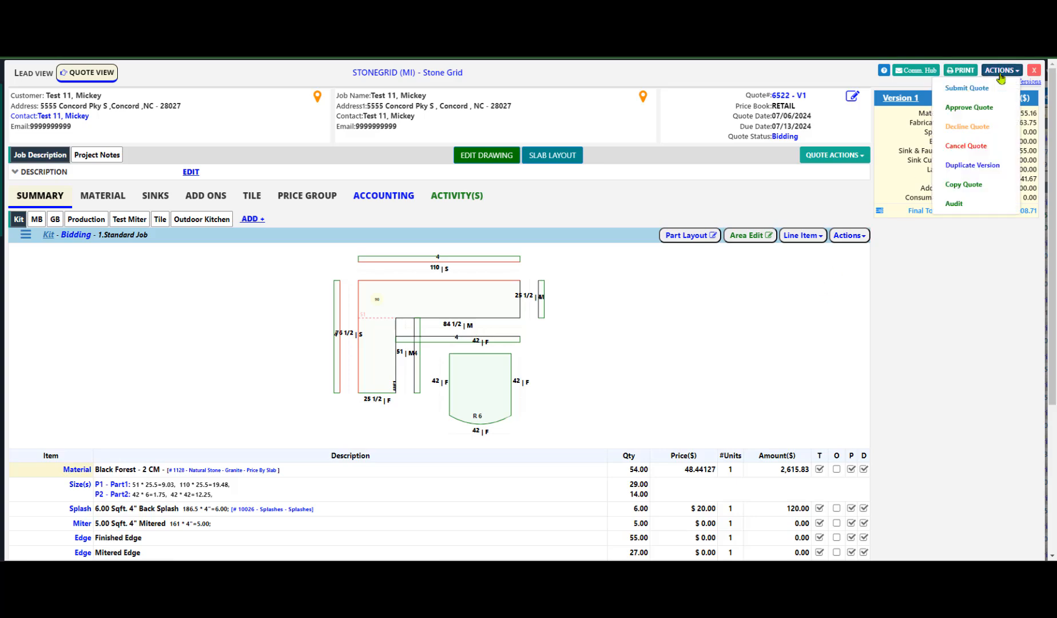
left_click(975, 167)
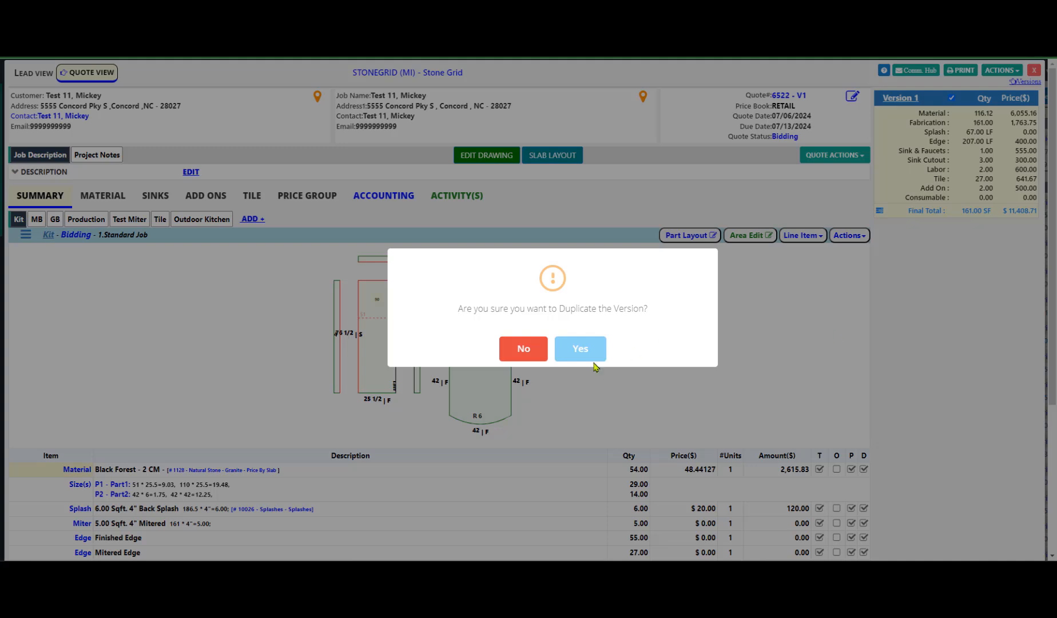
left_click(570, 353)
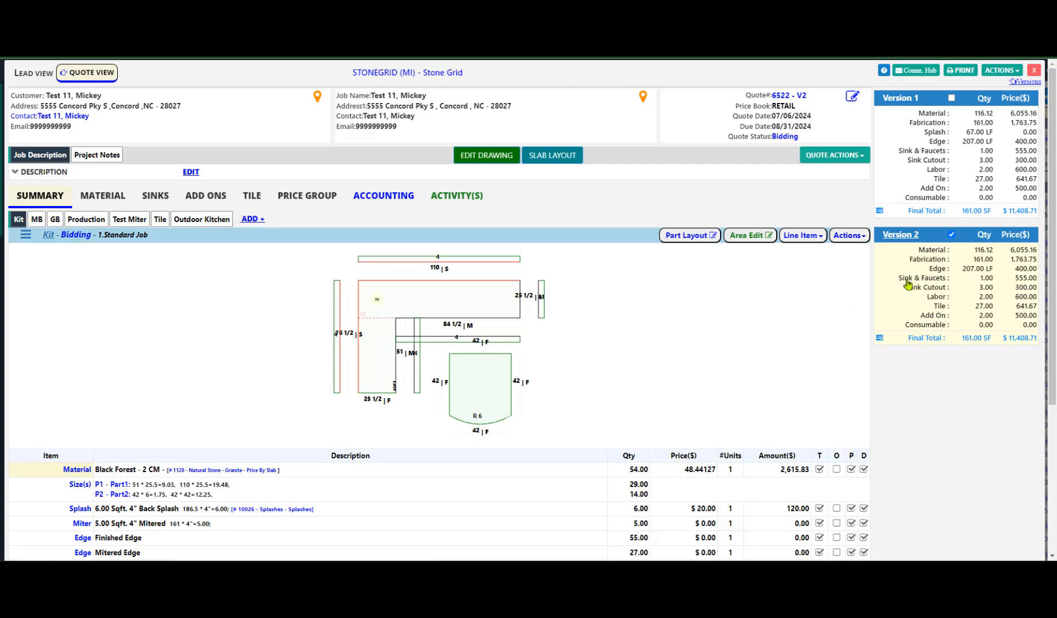
left_click(900, 235)
left_click_drag(302, 272, 160, 268)
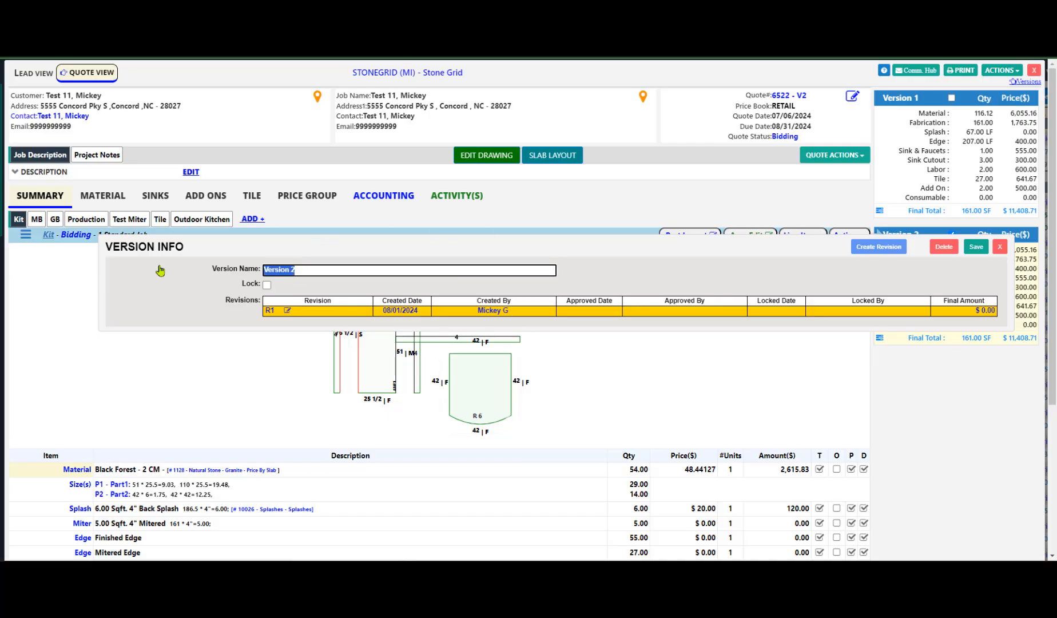
type("Kit with Buffet")
left_click(974, 247)
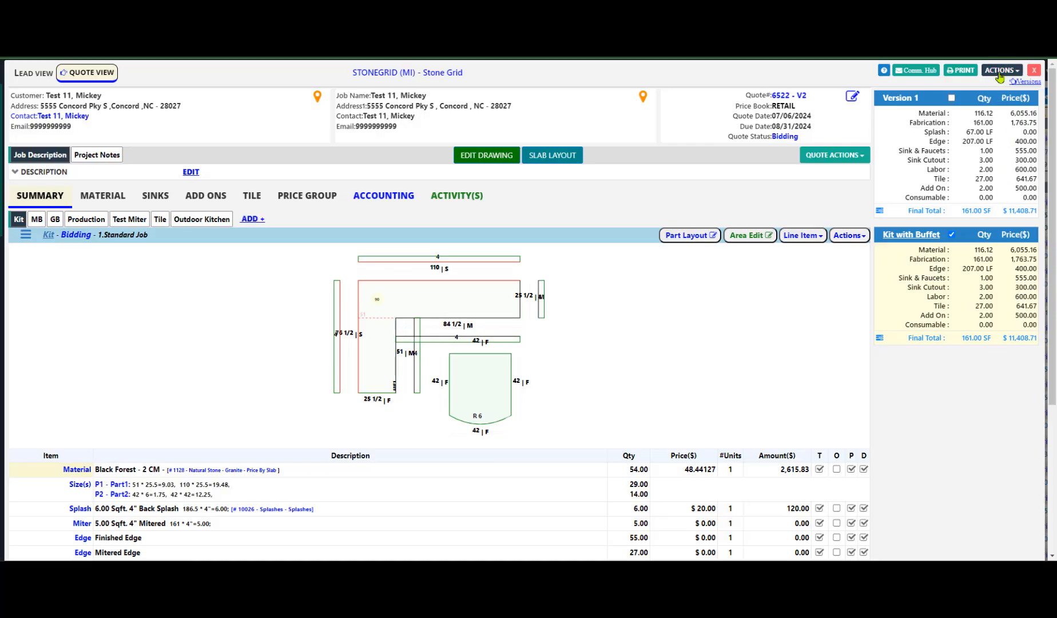
key("ctrl")
left_click(998, 73)
key("ctrl")
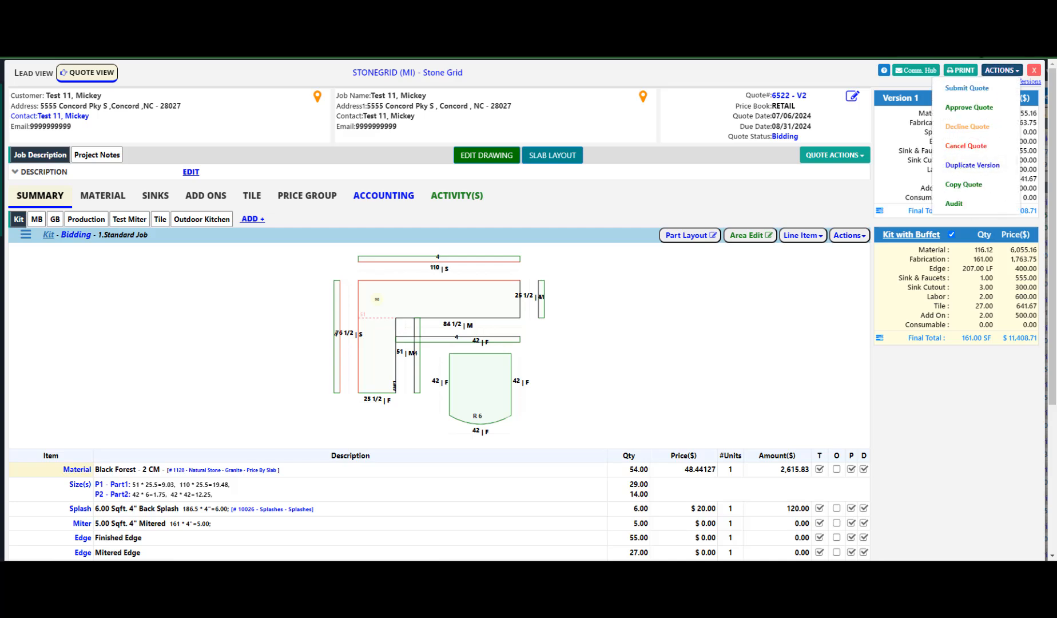
left_click(911, 394)
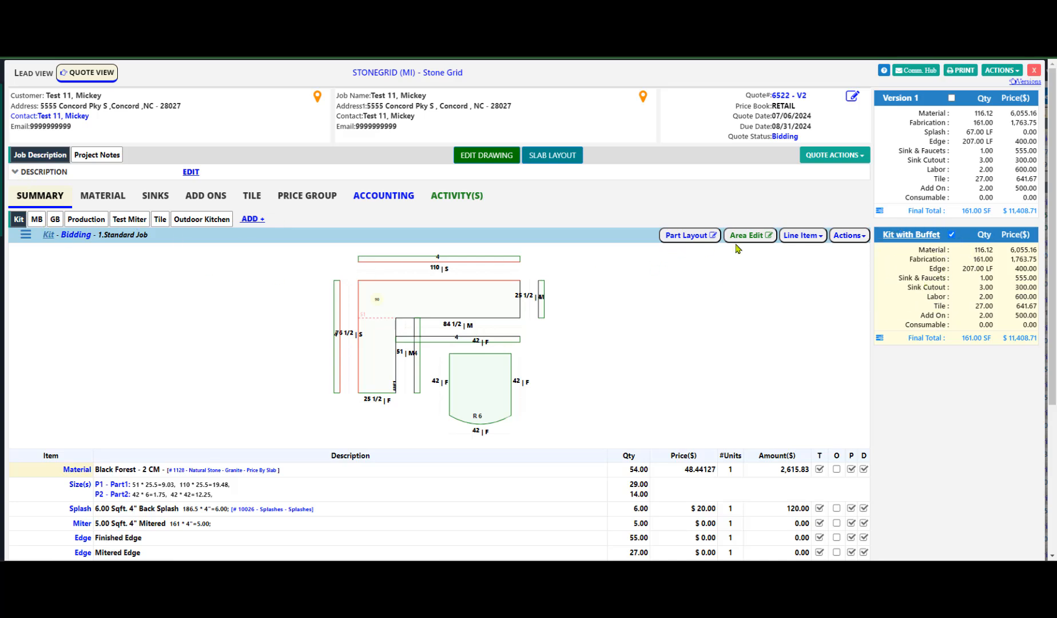
Add a rectangular counter to the Kit drawing beside the existing counters and set its length to 96
left_click(480, 156)
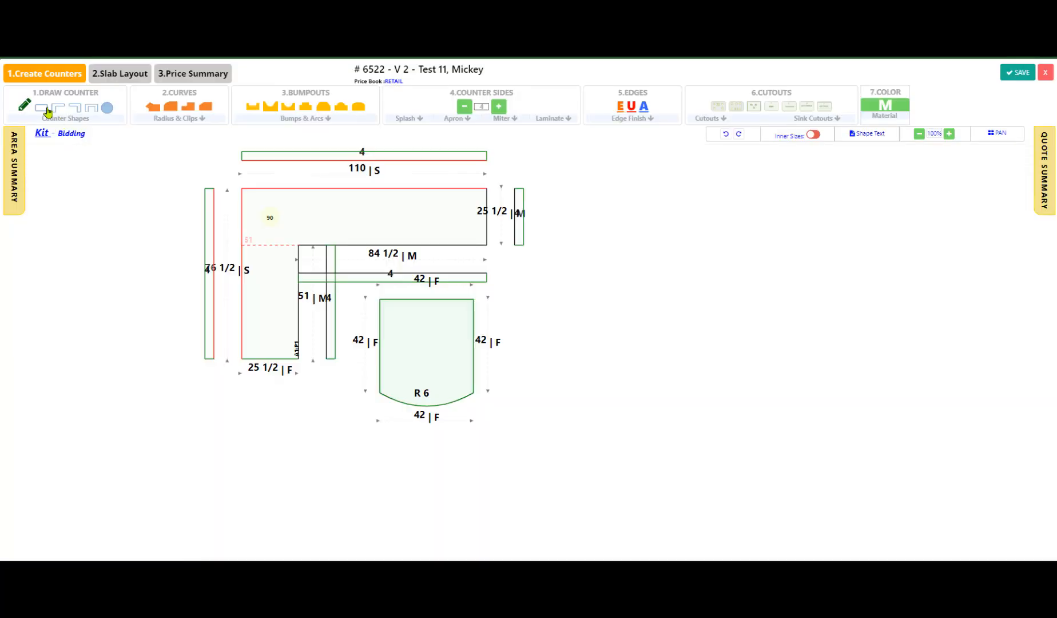
left_click(48, 112)
left_click(658, 333)
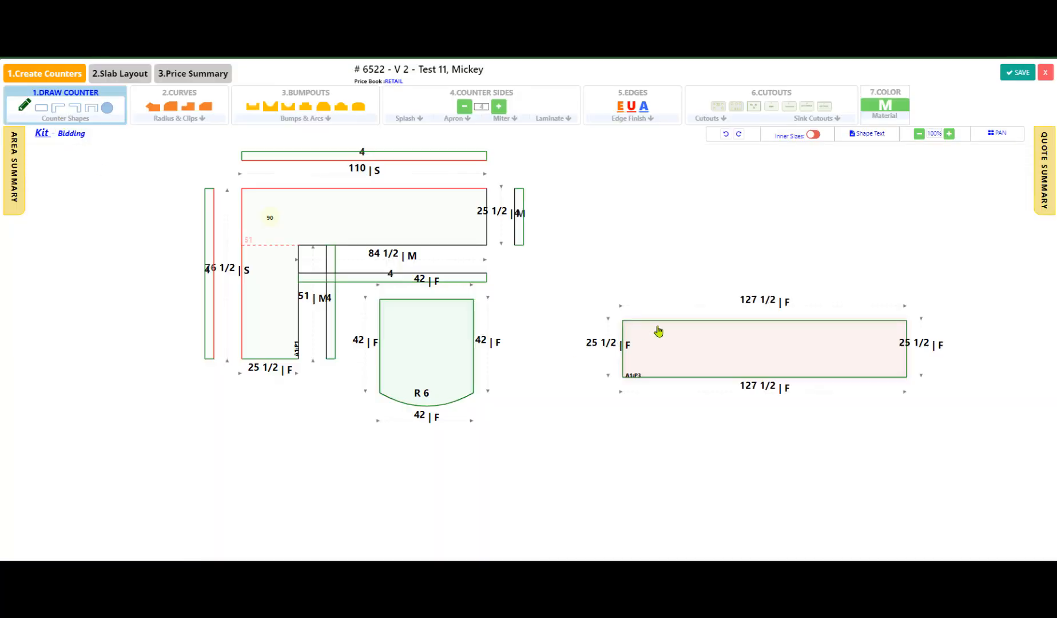
type("96")
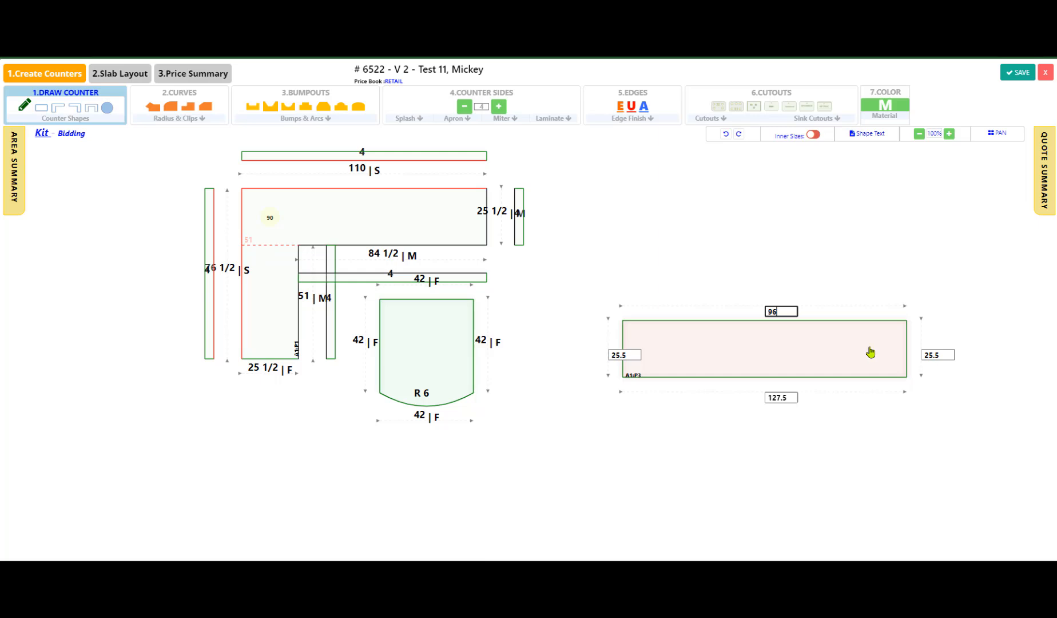
key("Tab")
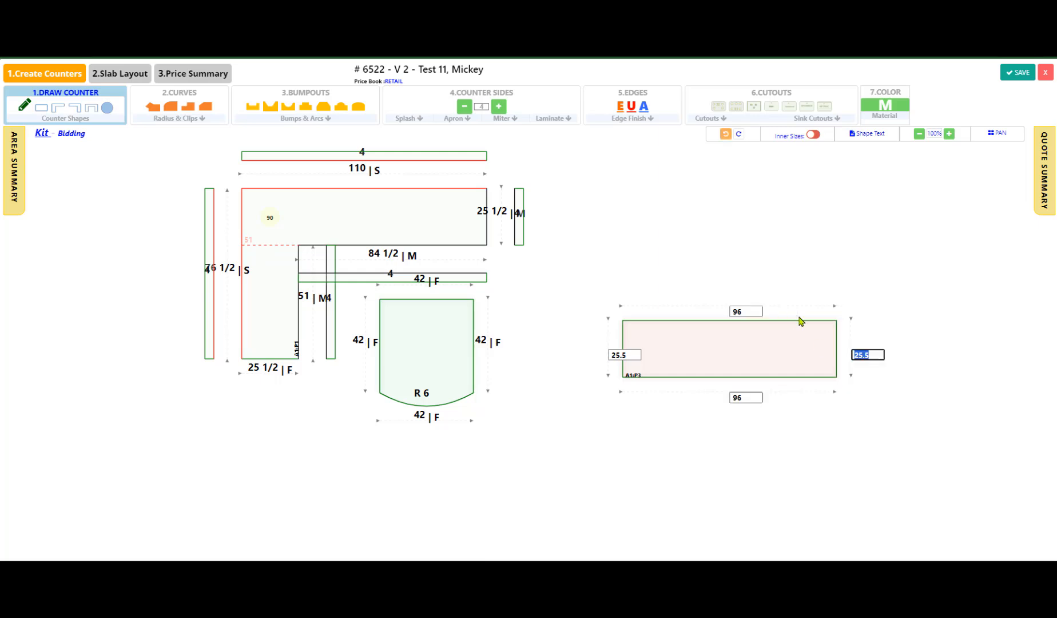
left_click(745, 349)
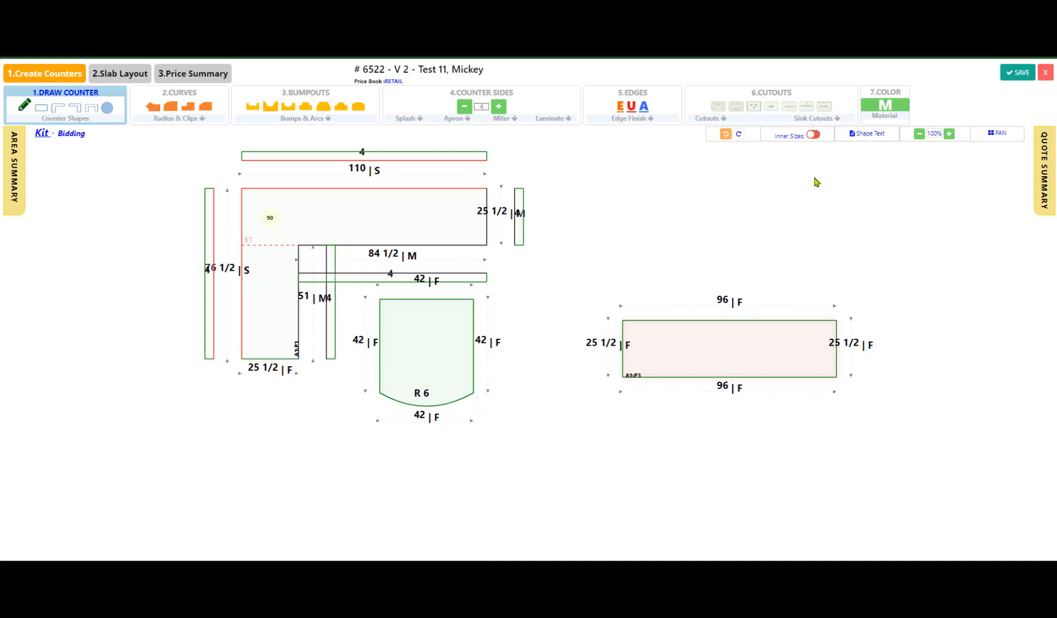
Label the new rectangular counter Buffet, then save and close the Kit drawing
left_click(862, 138)
left_click(678, 349)
double_click(679, 347)
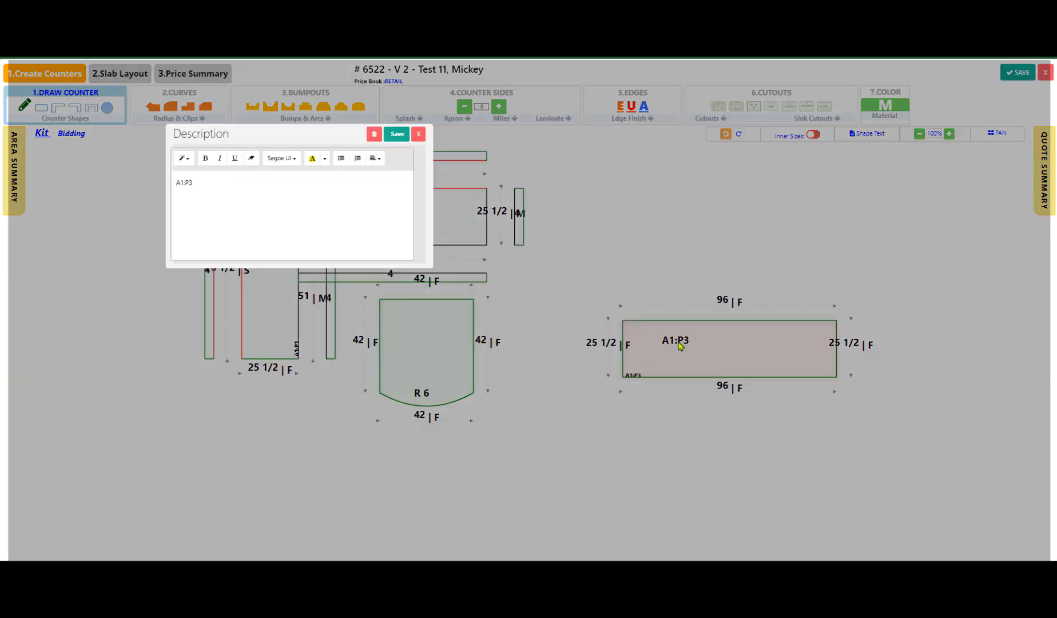
type("Buffet")
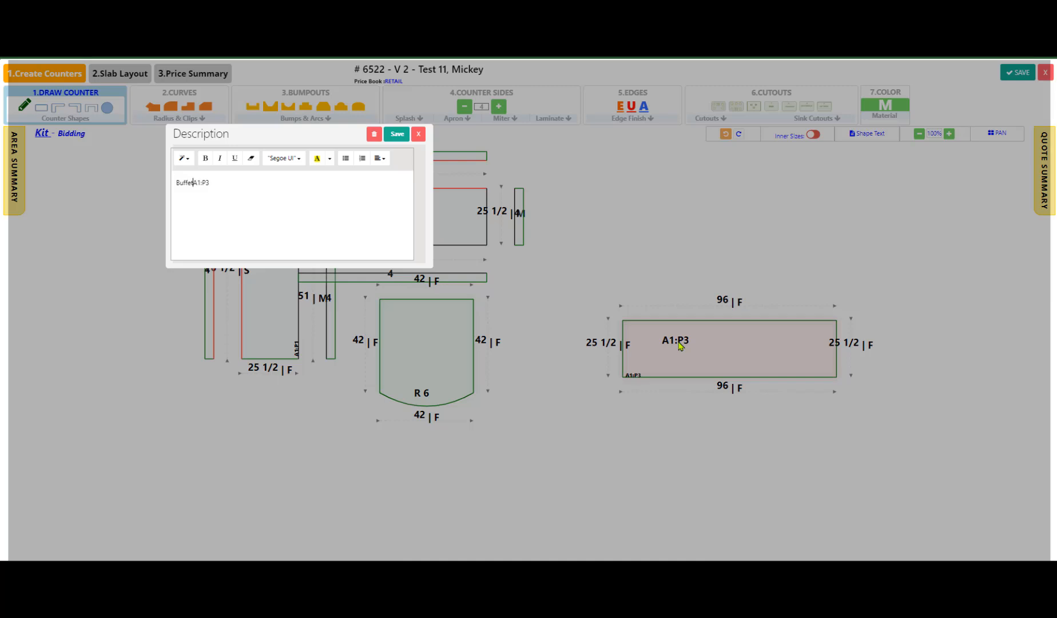
key("Delete")
key("Delete")
key("Delete")
key("Delete")
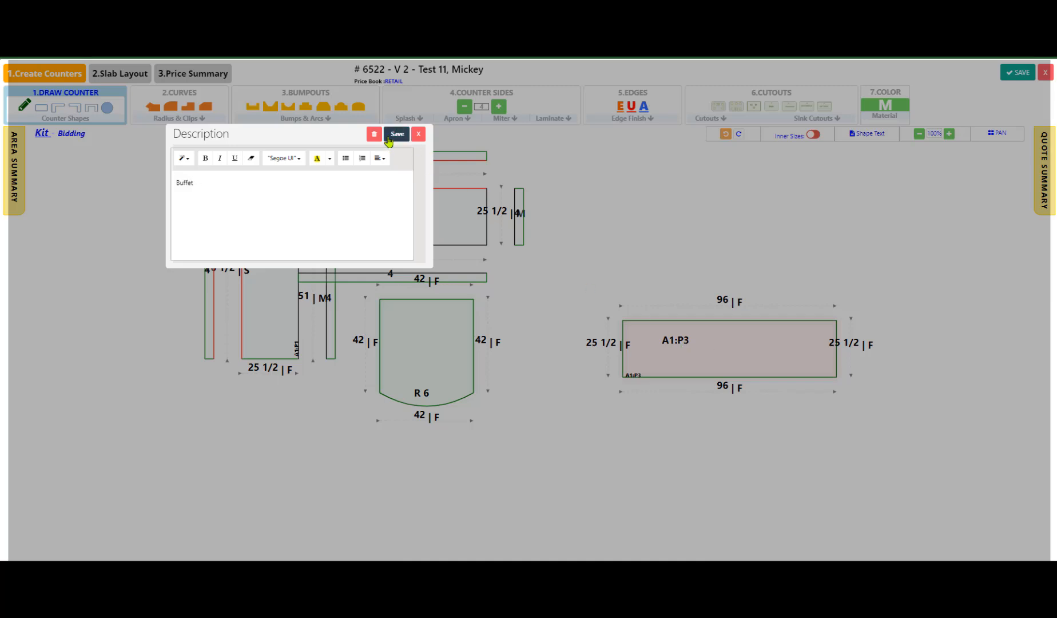
left_click(397, 135)
left_click(1019, 72)
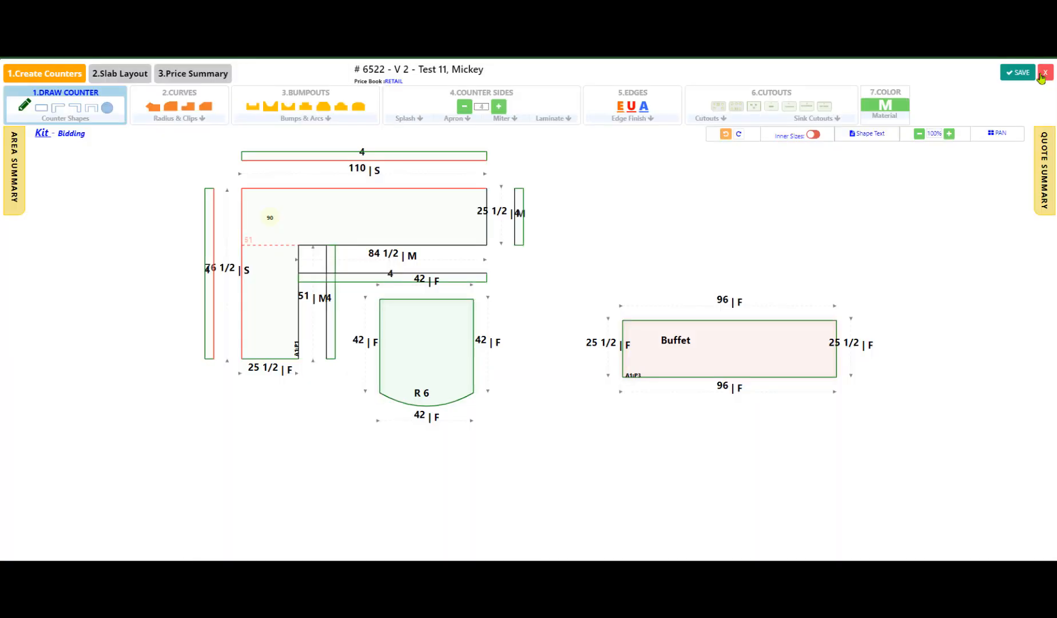
left_click(1044, 73)
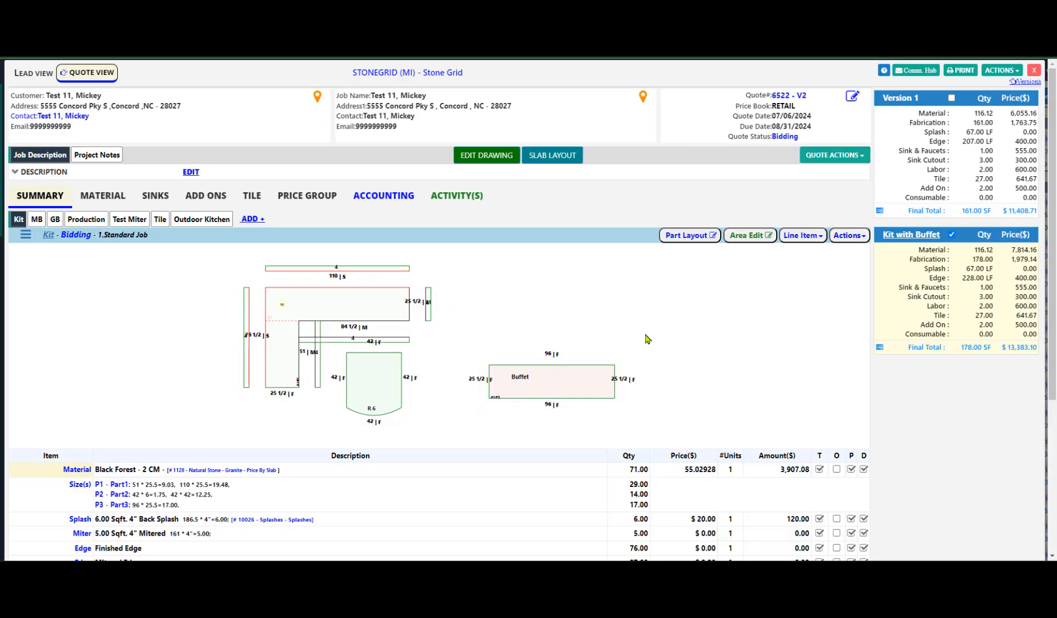
left_click(598, 372)
left_click(559, 381)
left_click(495, 334)
left_click(1001, 71)
left_click(670, 354)
Open the quote's option editor, add a new option column, and name it white
left_click(848, 156)
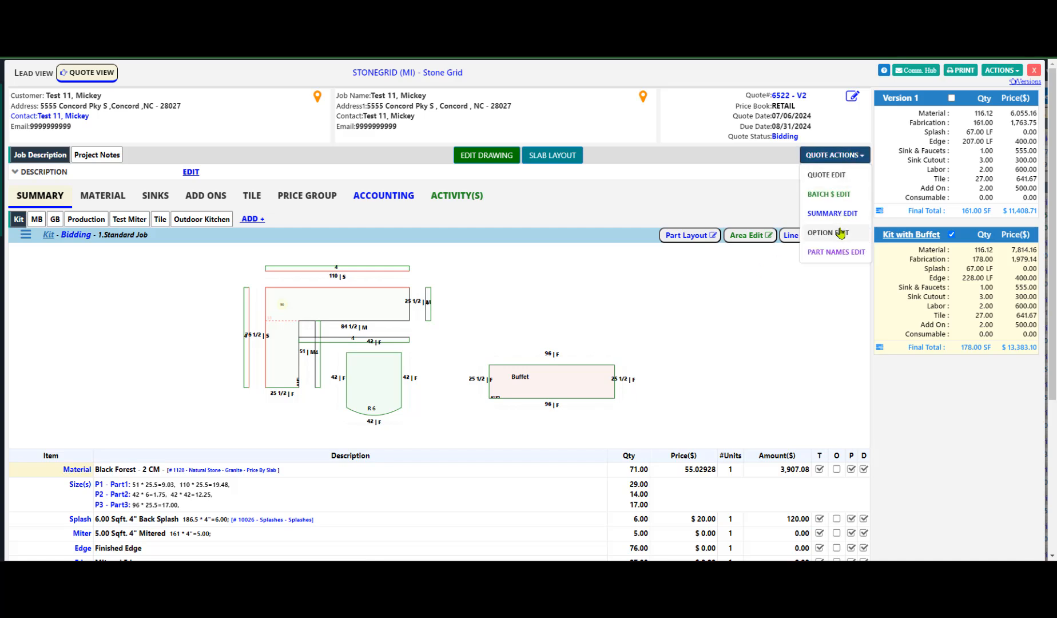
left_click(841, 232)
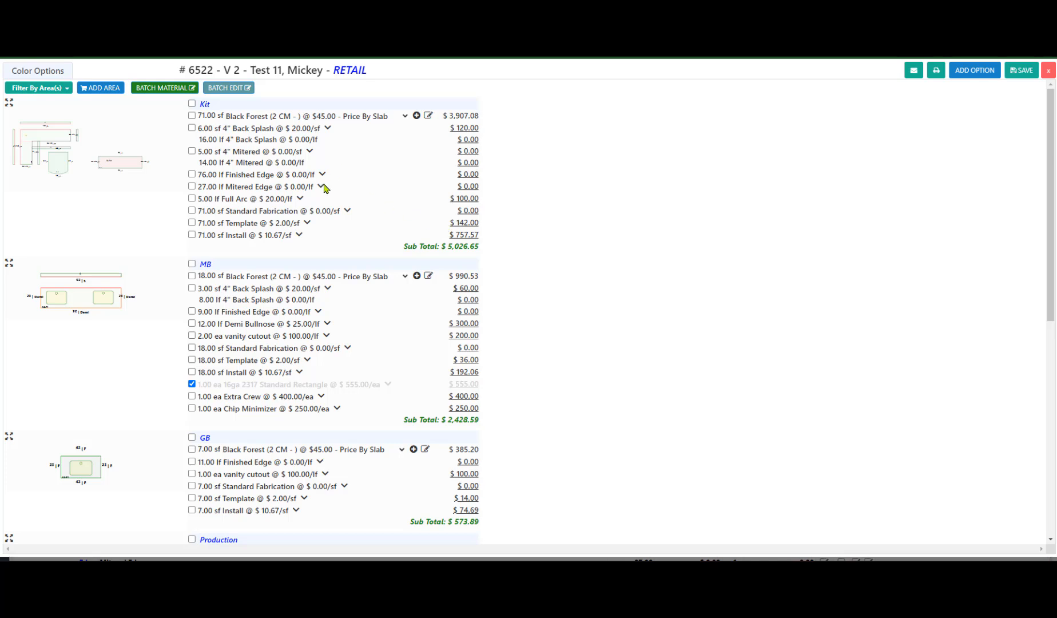
left_click(956, 74)
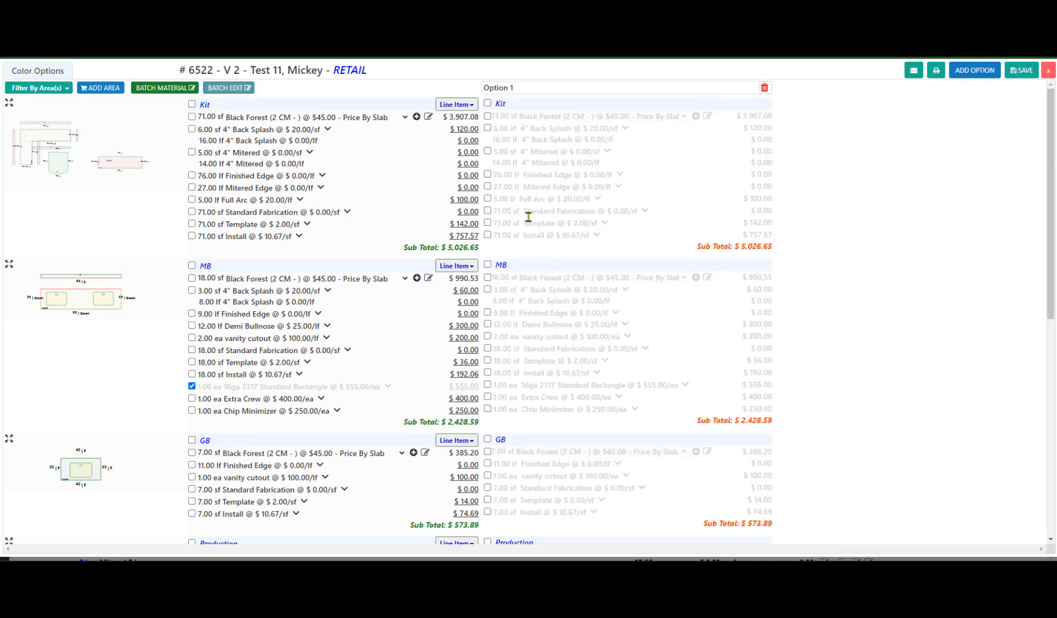
scroll(564, 216, "down", 1)
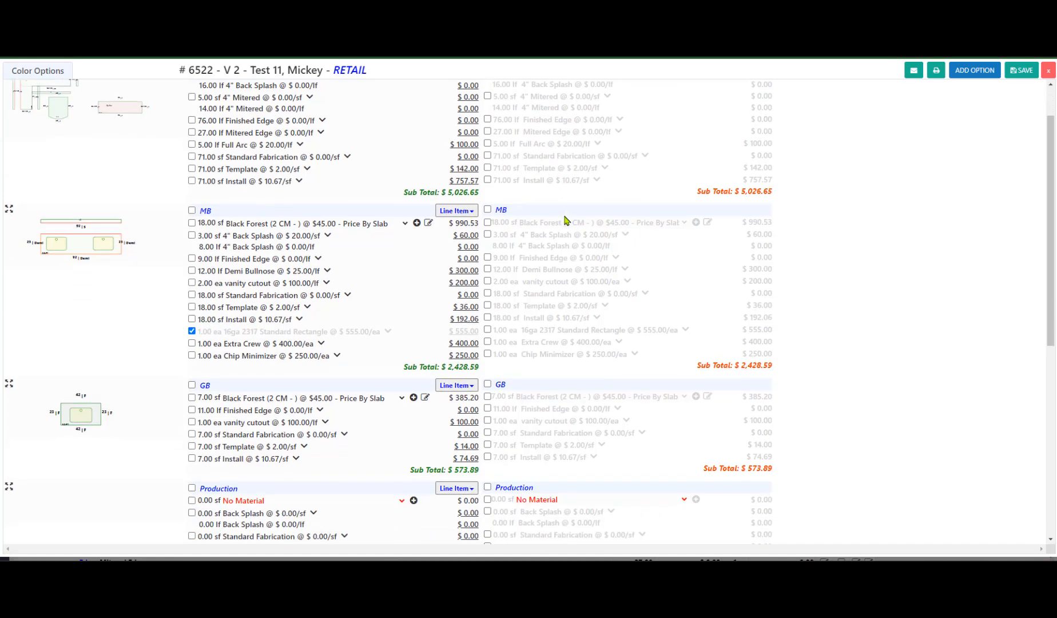
scroll(566, 221, "down", 4)
scroll(569, 220, "up", 5)
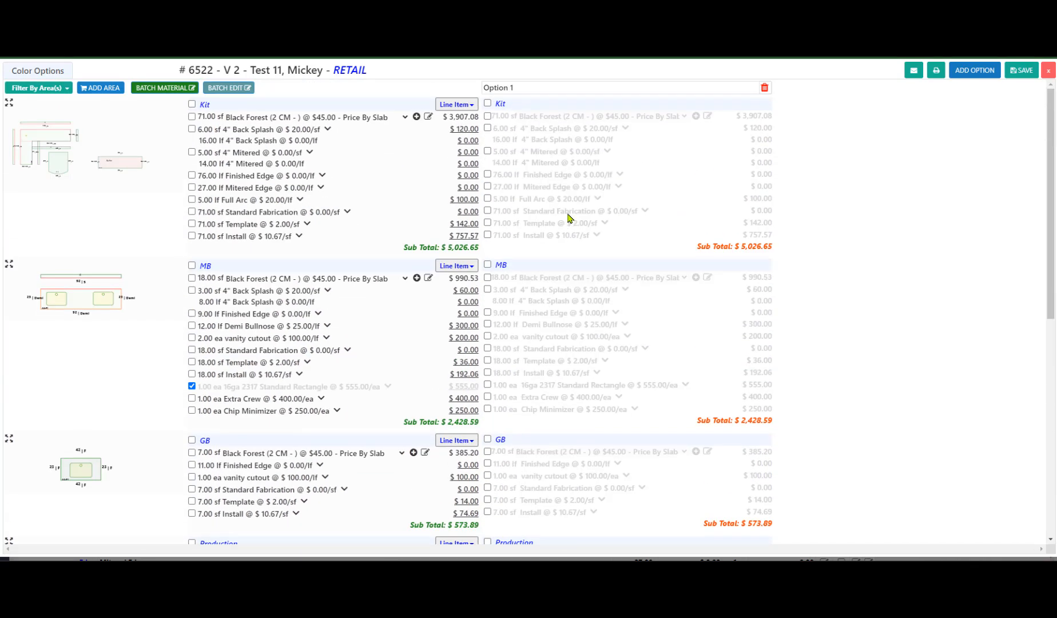
left_click(536, 89)
triple_click(523, 88)
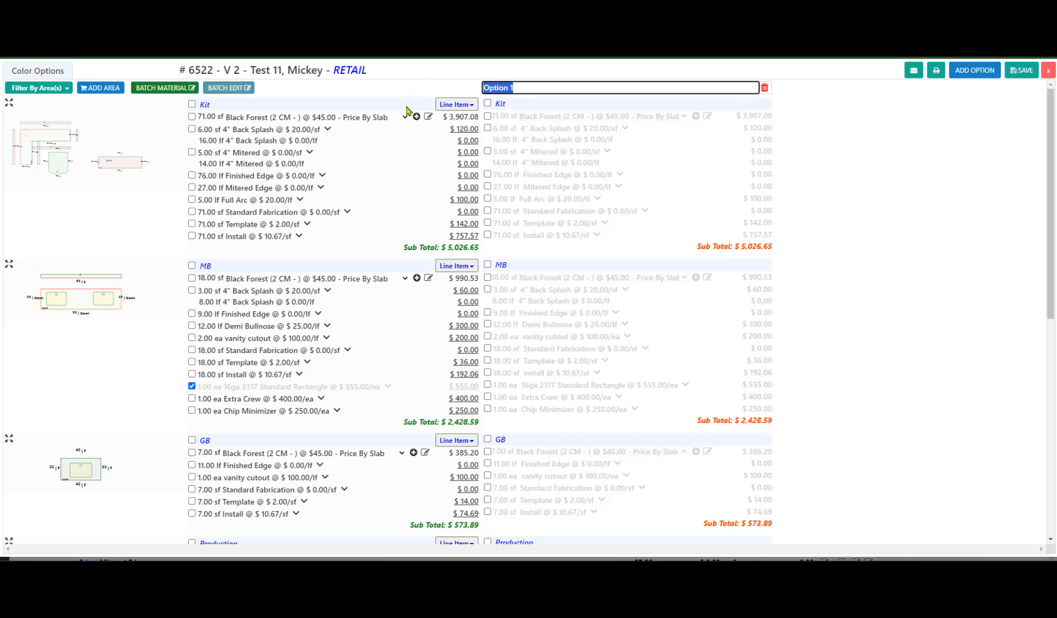
type("B")
left_click(514, 122)
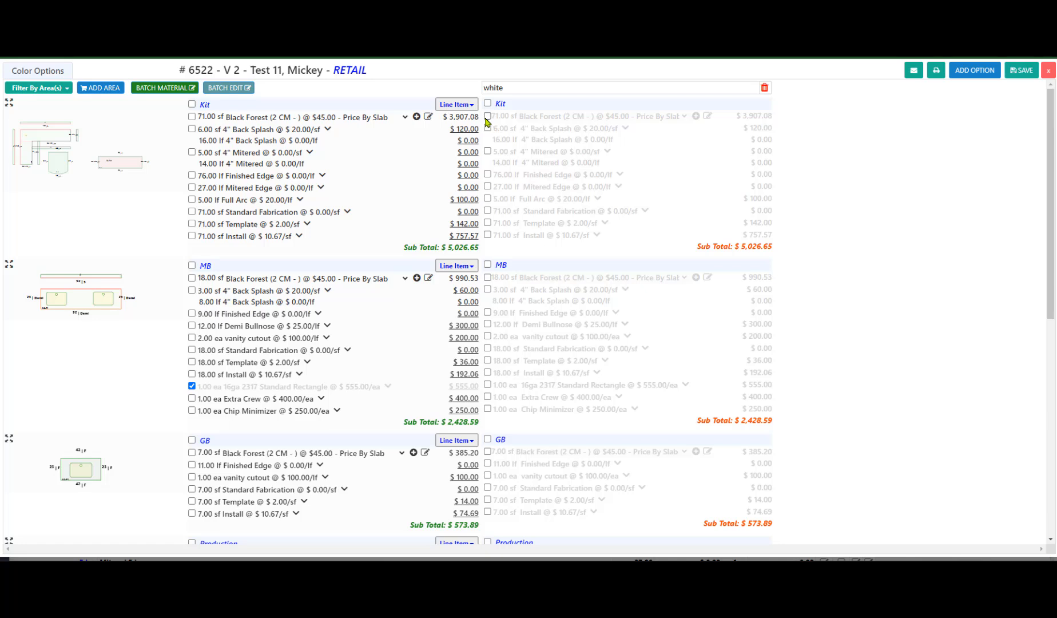
Include the Kit material line in the white option and choose White Attica as its replacement material
left_click(488, 116)
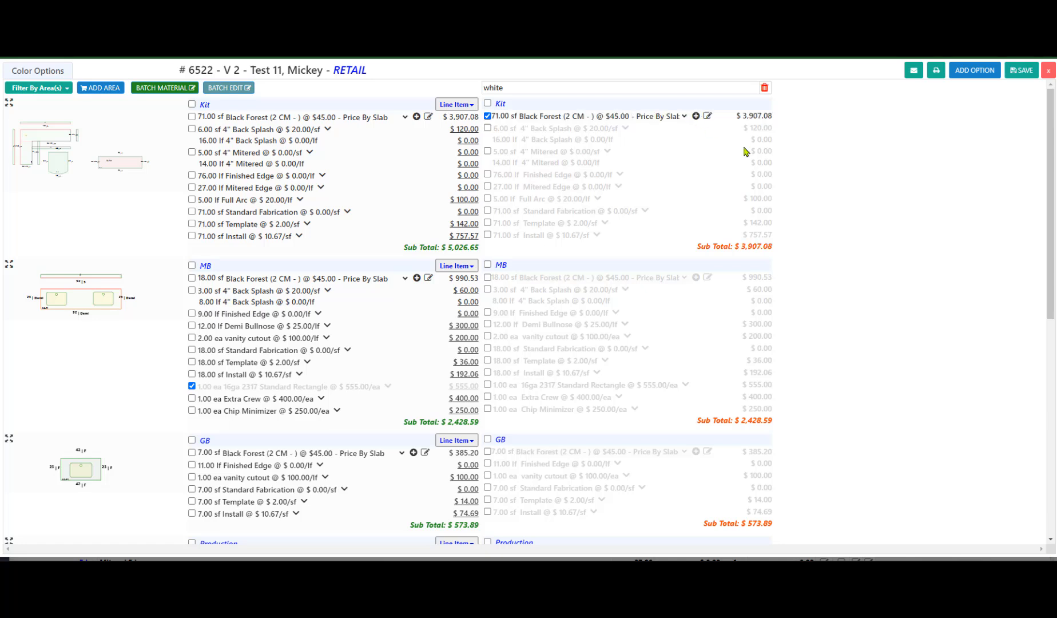
left_click(696, 116)
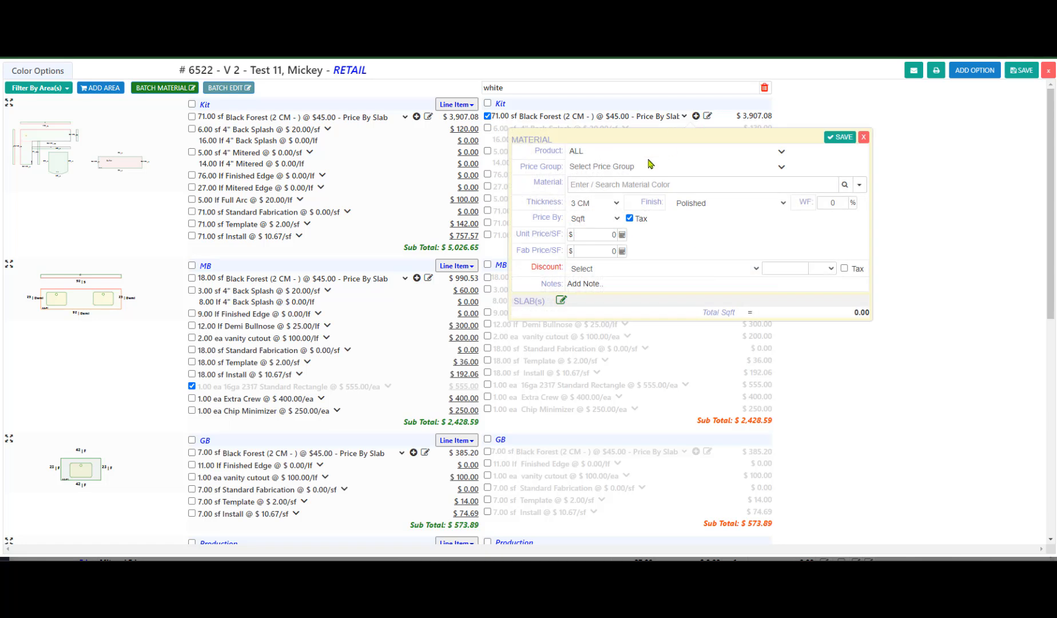
left_click(621, 182)
type("white")
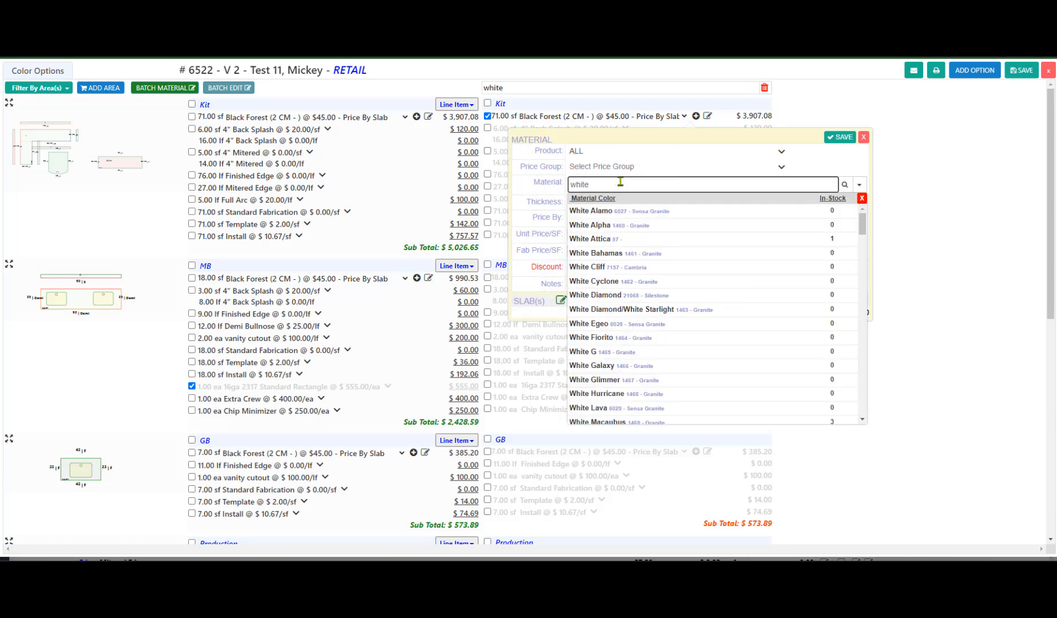
left_click(599, 243)
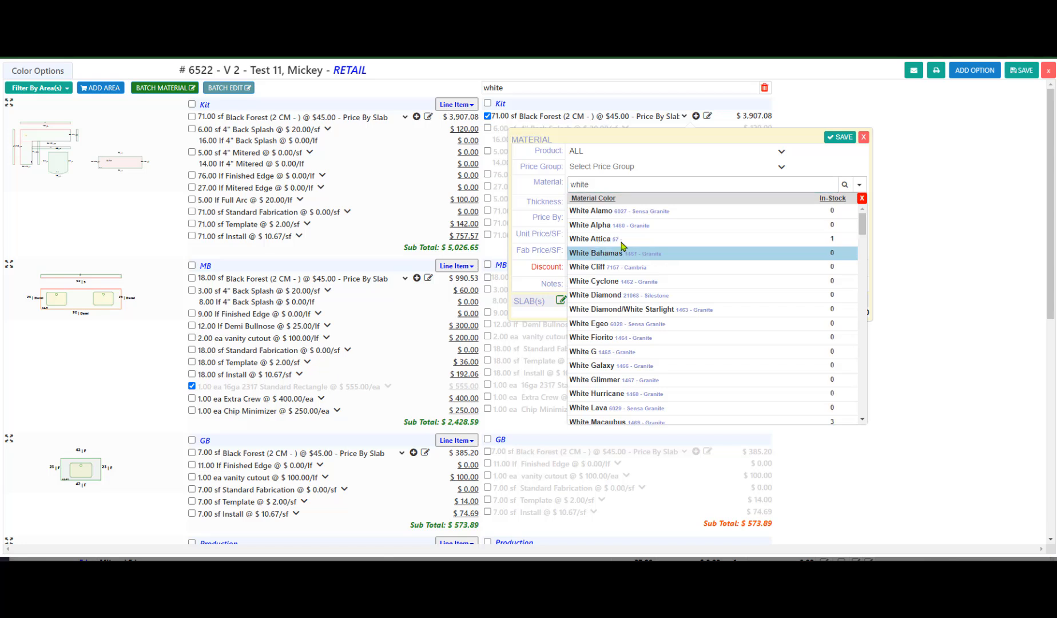
left_click(860, 199)
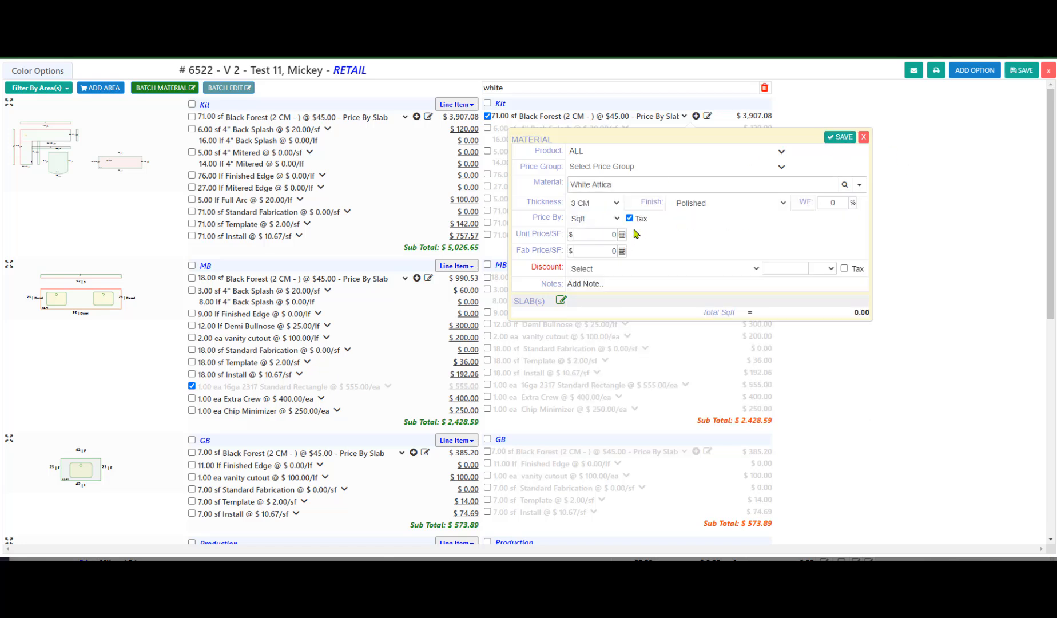
Set White Attica's material pricing to a PB Cost of 8.50 with a PB Margin of 40%
left_click(621, 236)
left_click_drag(762, 182, 809, 182)
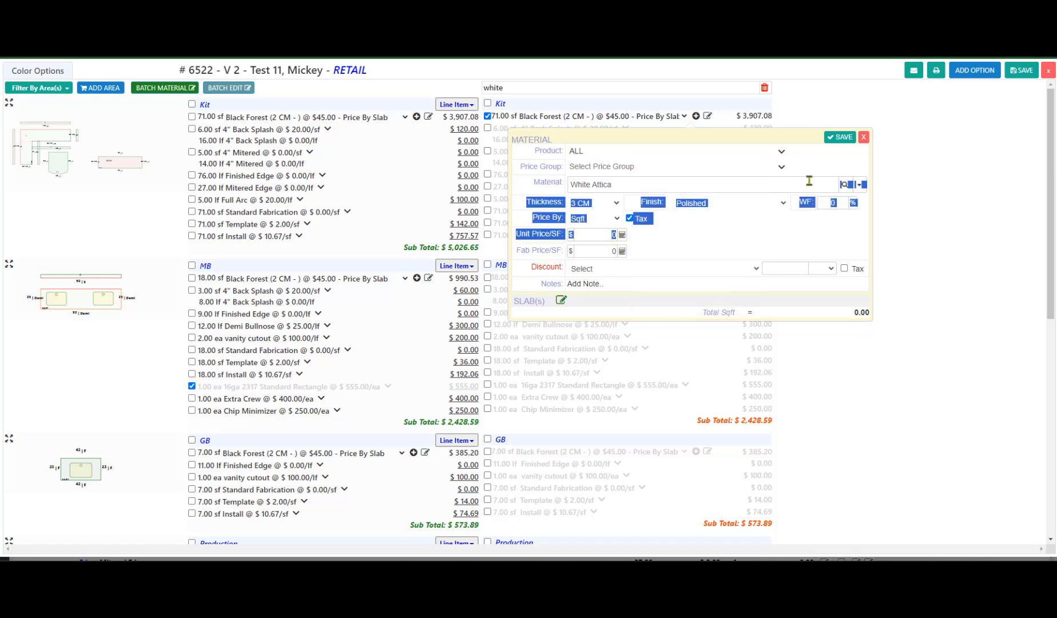
left_click(622, 236)
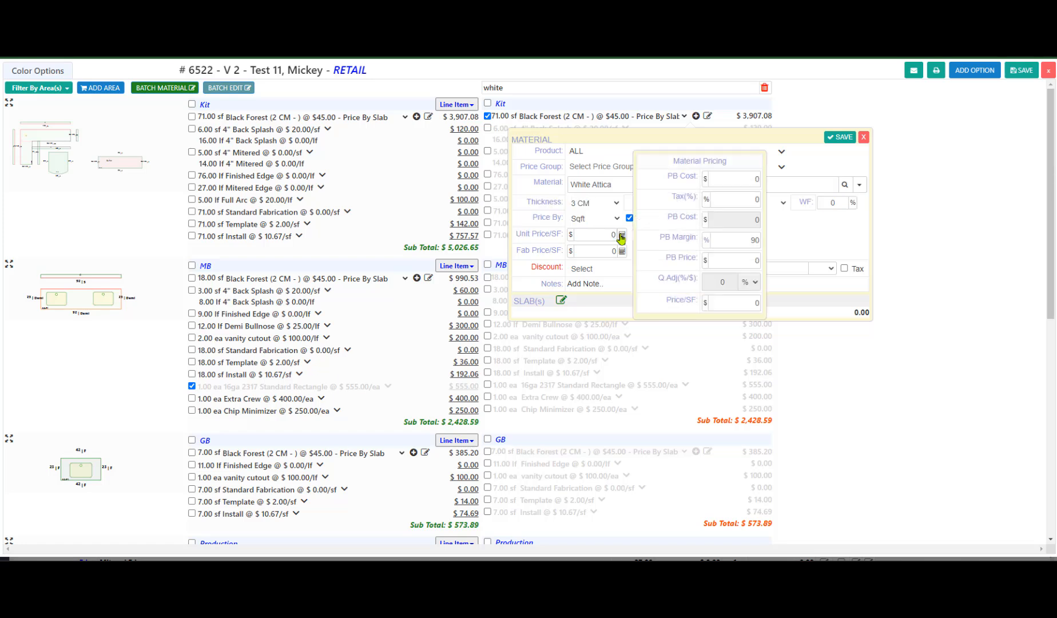
left_click(747, 181)
type("8.5")
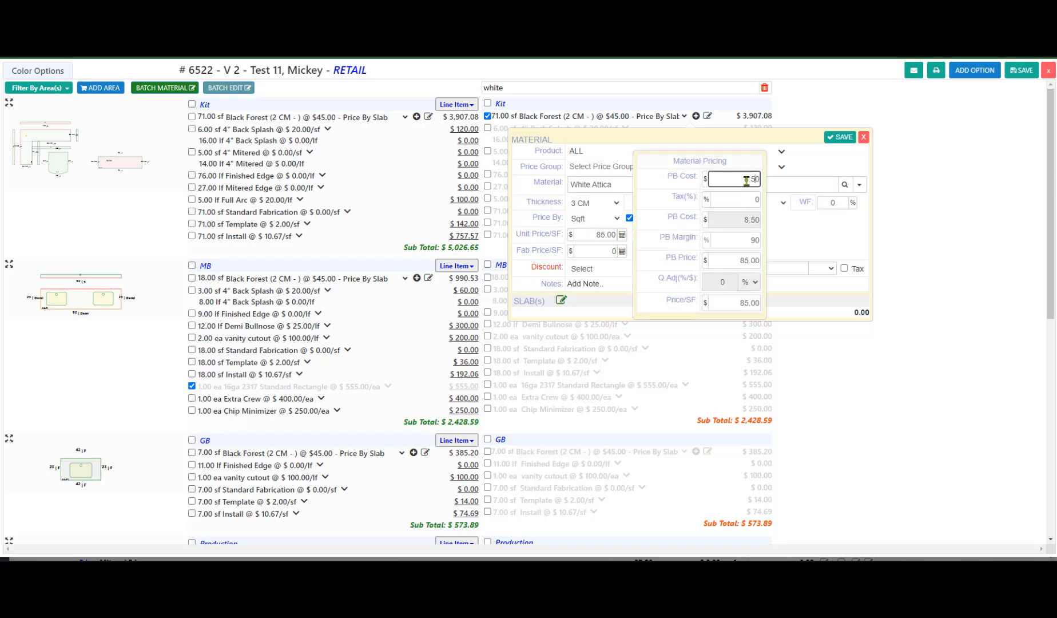
left_click(737, 242)
key("BackSpace")
key("BackSpace")
type("40")
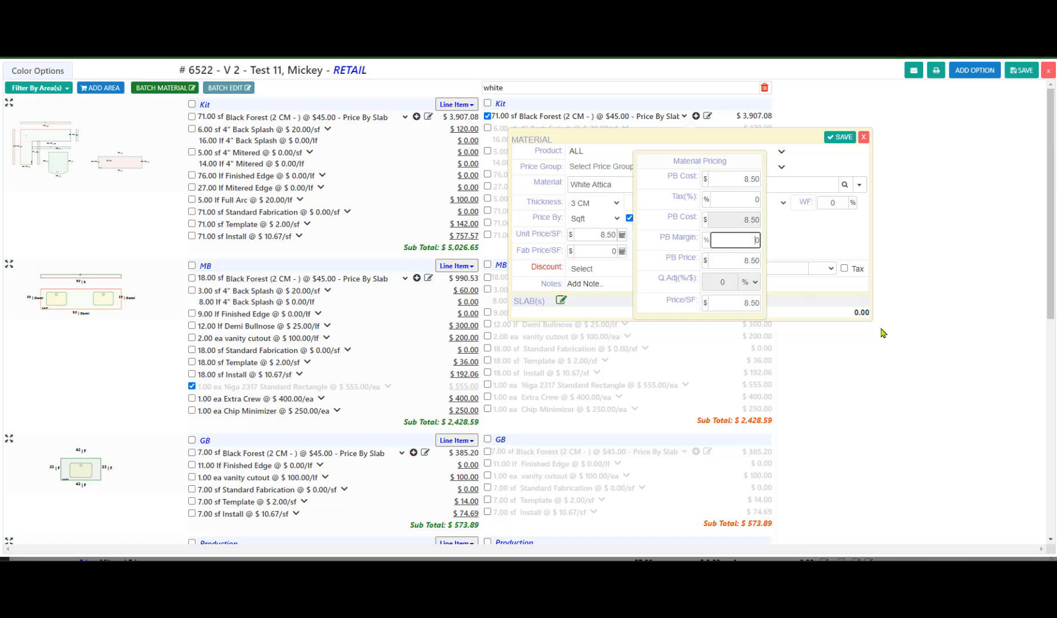
key("Tab")
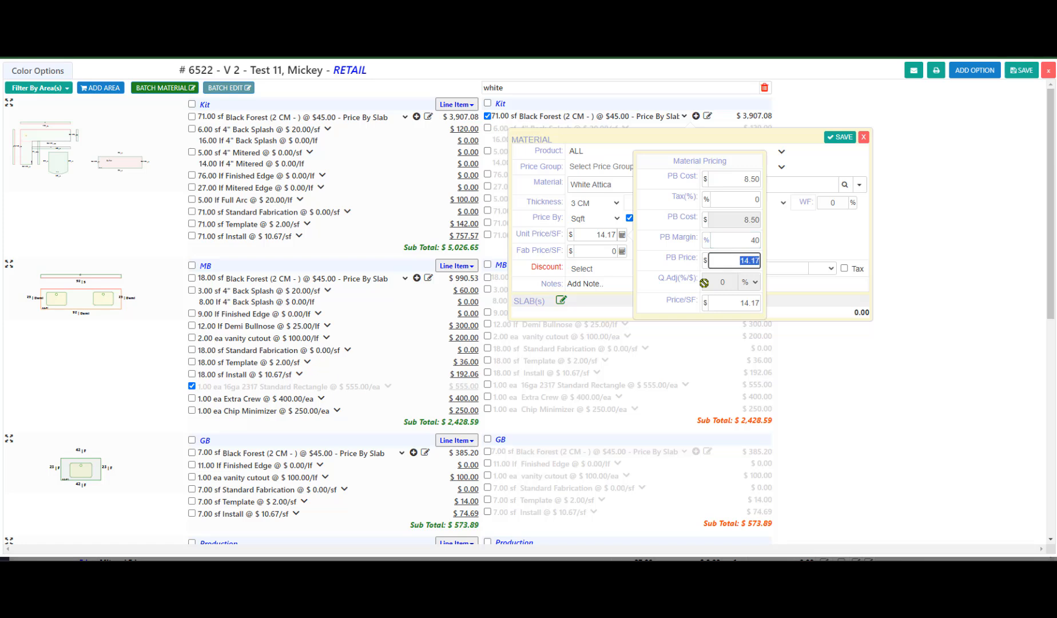
left_click(815, 234)
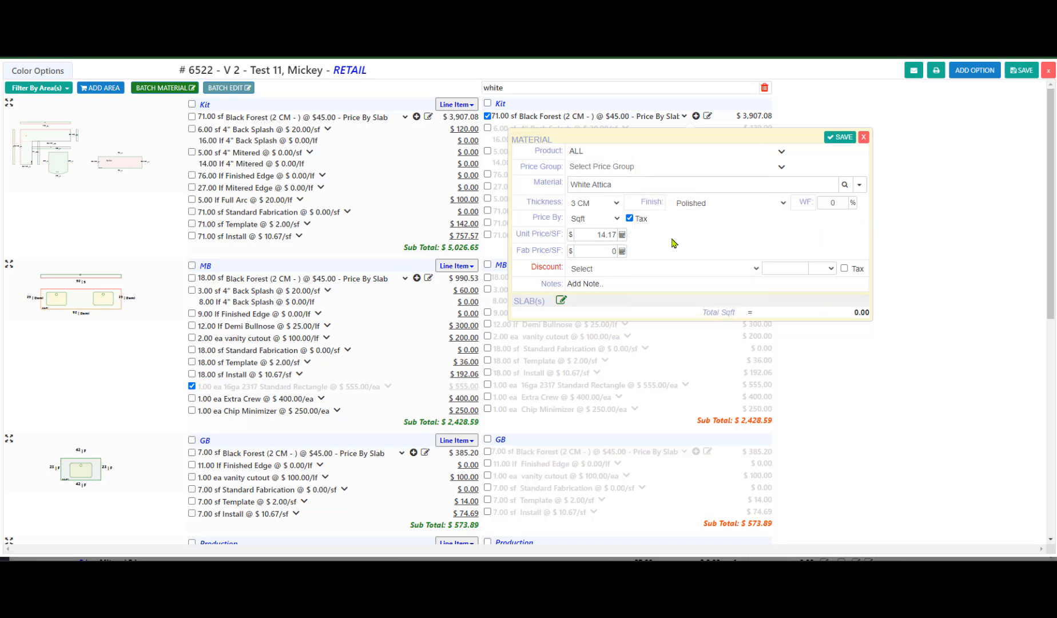
Keep White Attica priced by Sqft with no slab sizes entered and save the material
left_click(602, 219)
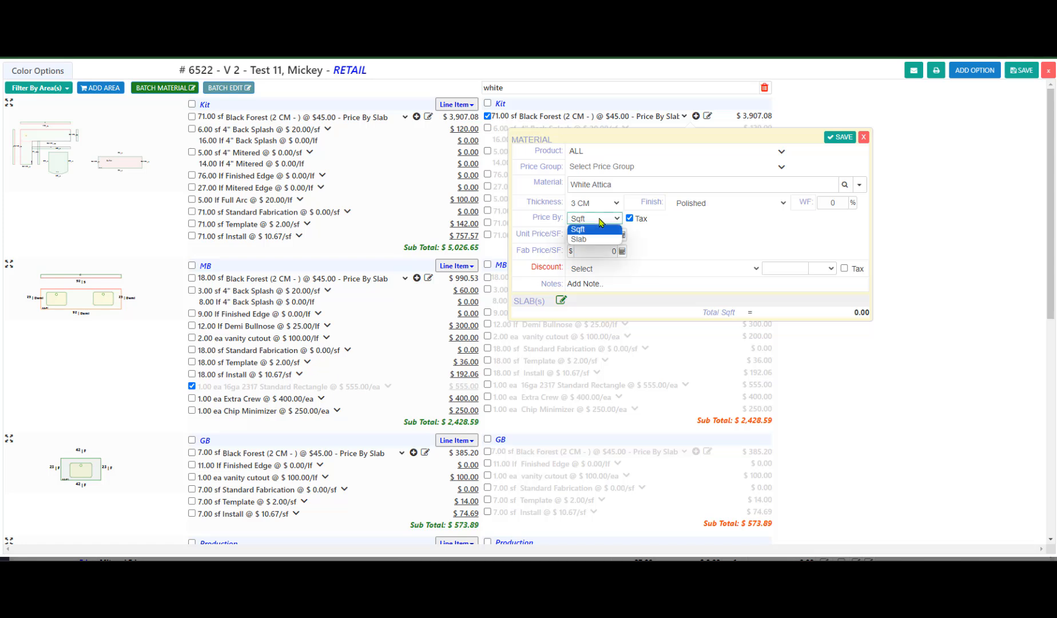
left_click(599, 228)
left_click(562, 302)
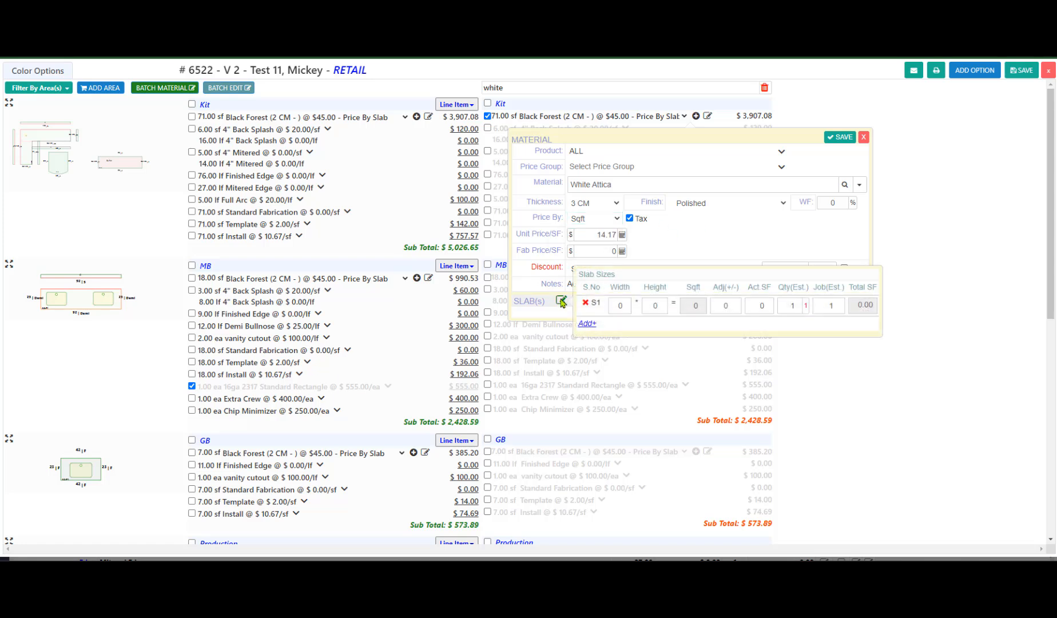
left_click(755, 233)
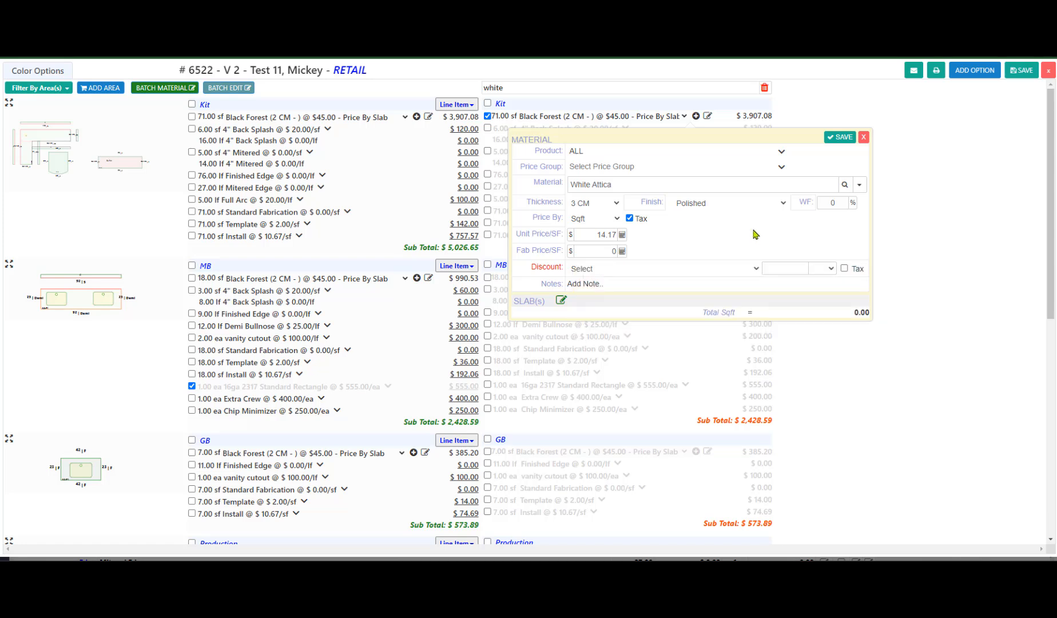
left_click(841, 138)
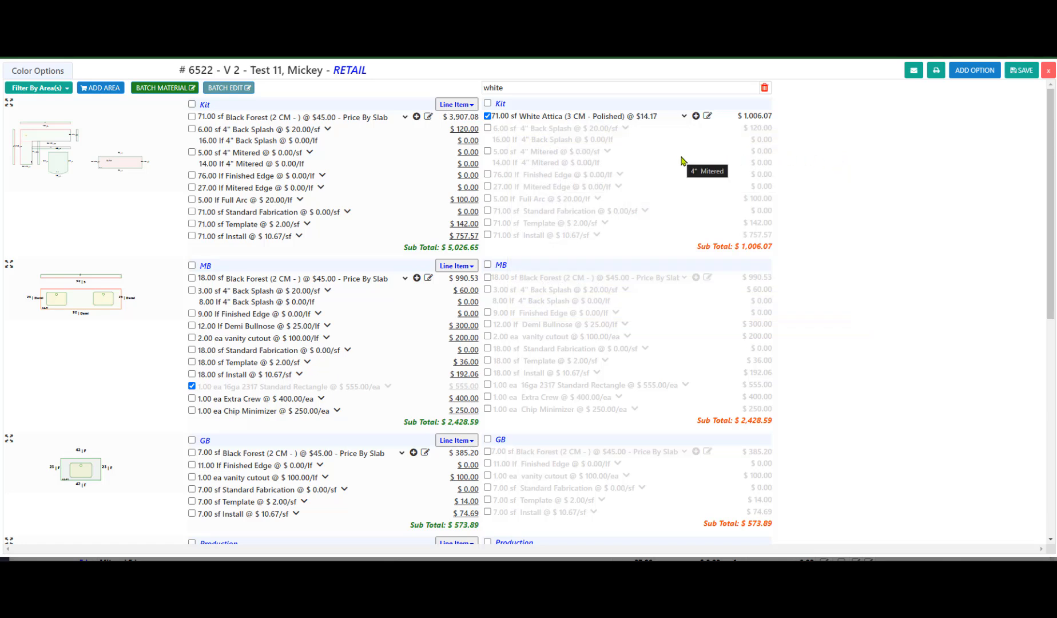
Save the color options with White Attica as the Kit material in the white option
left_click(582, 117)
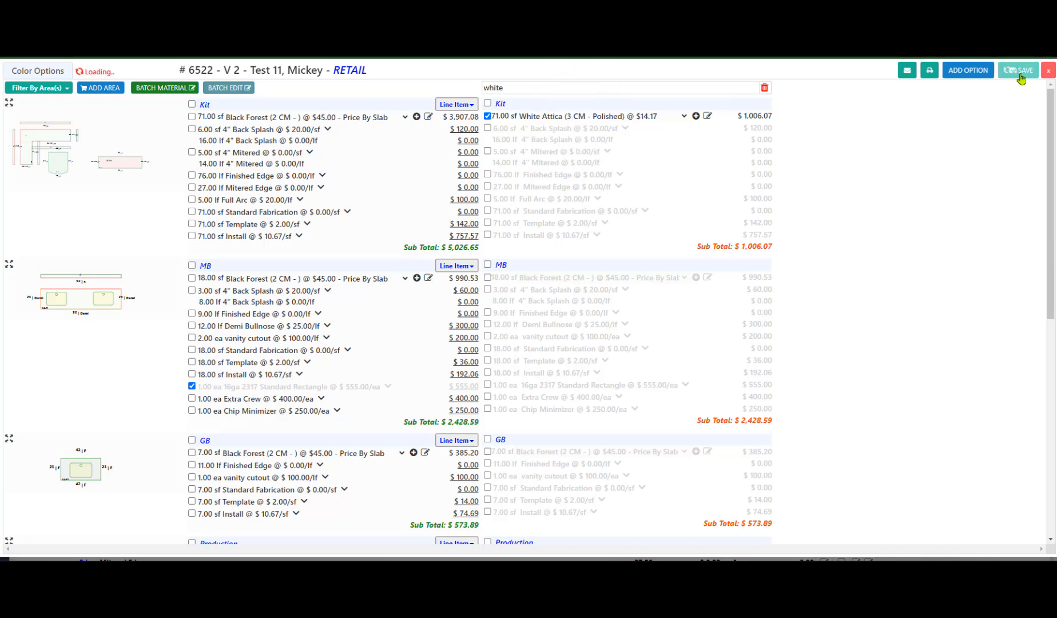
left_click(513, 118)
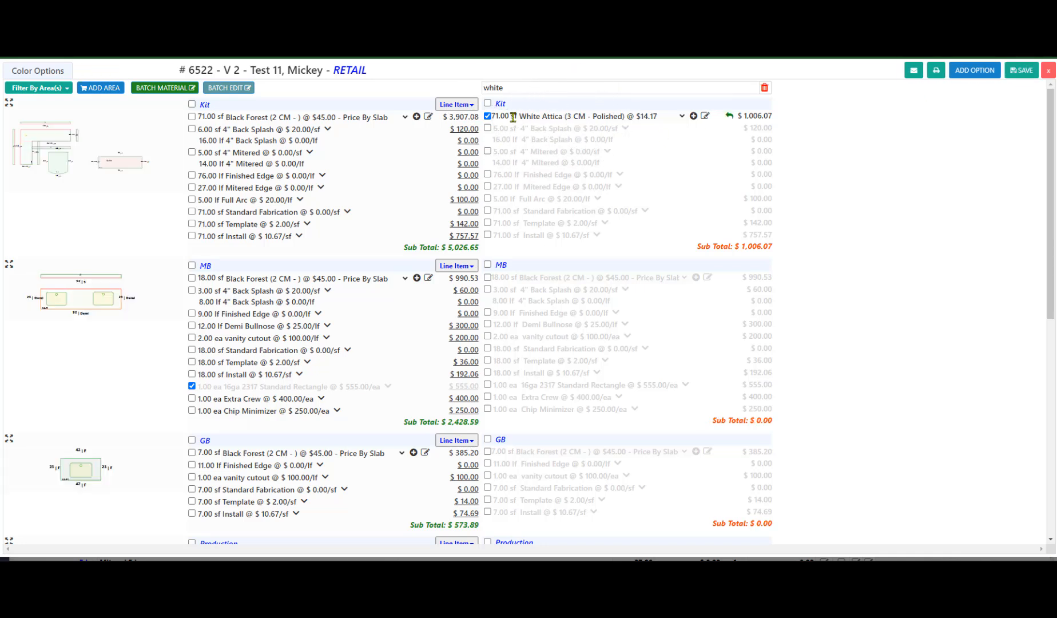
left_click(498, 117)
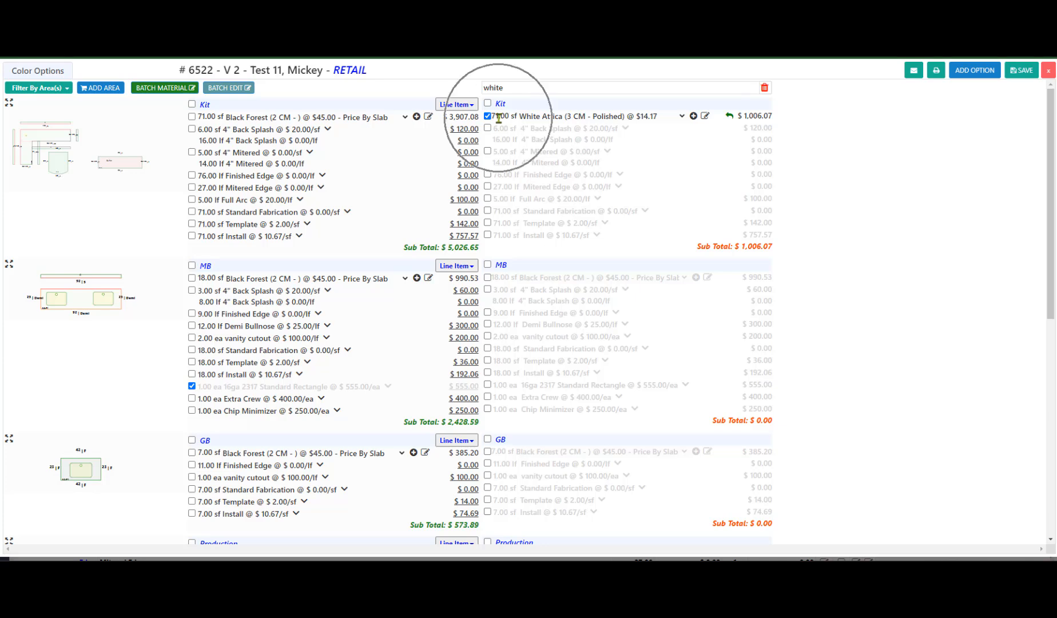
Preview the Summary - Area Totals print, examine the white option's Kit material and price difference, and close the print windows
left_click(936, 81)
left_click(754, 133)
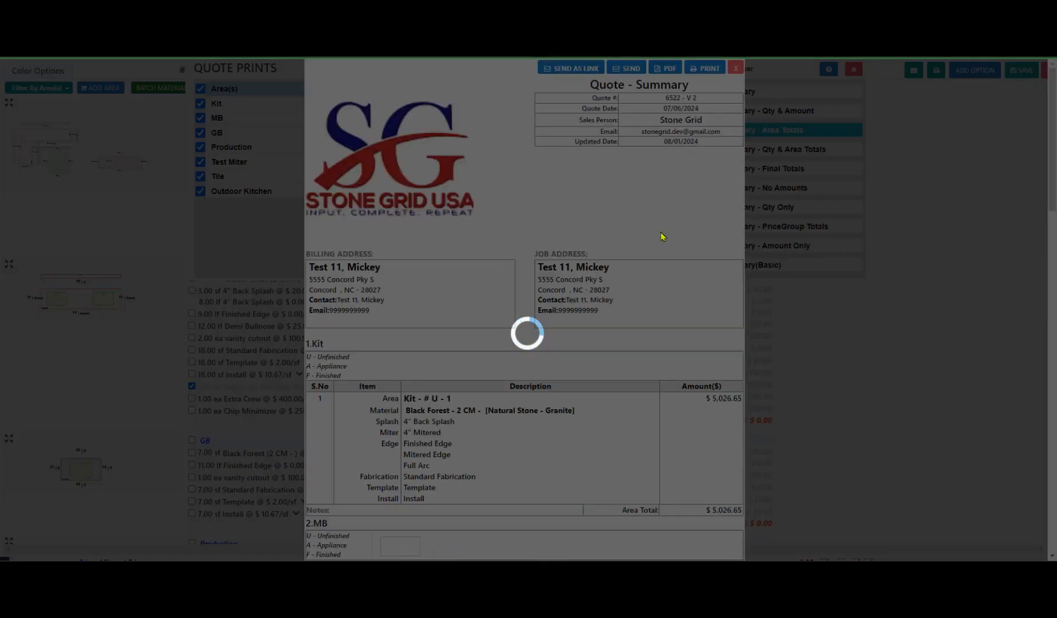
scroll(663, 238, "down", 20)
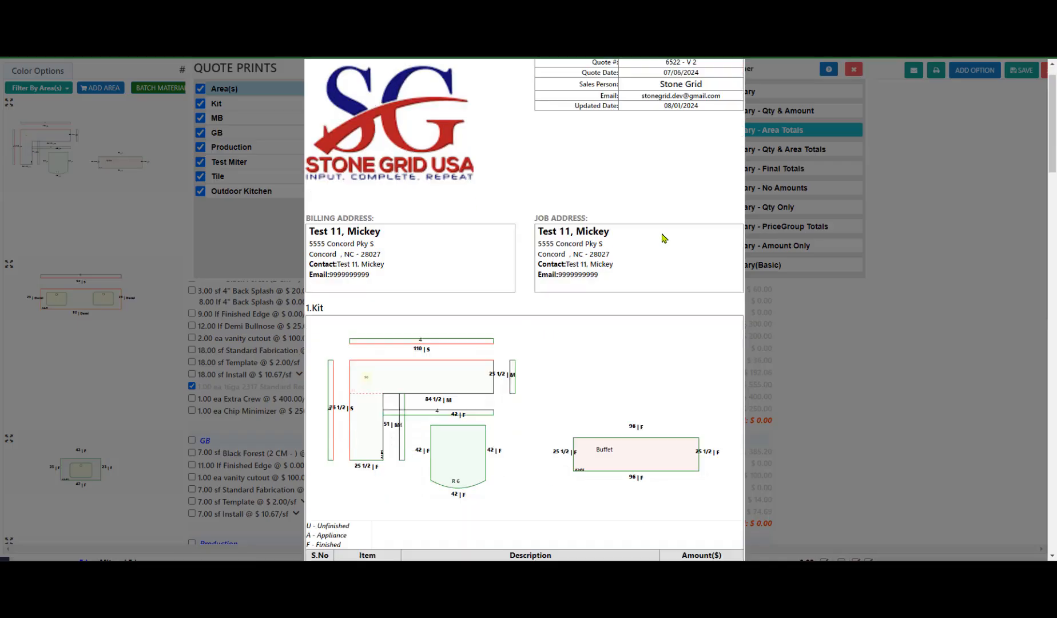
scroll(659, 246, "down", 1)
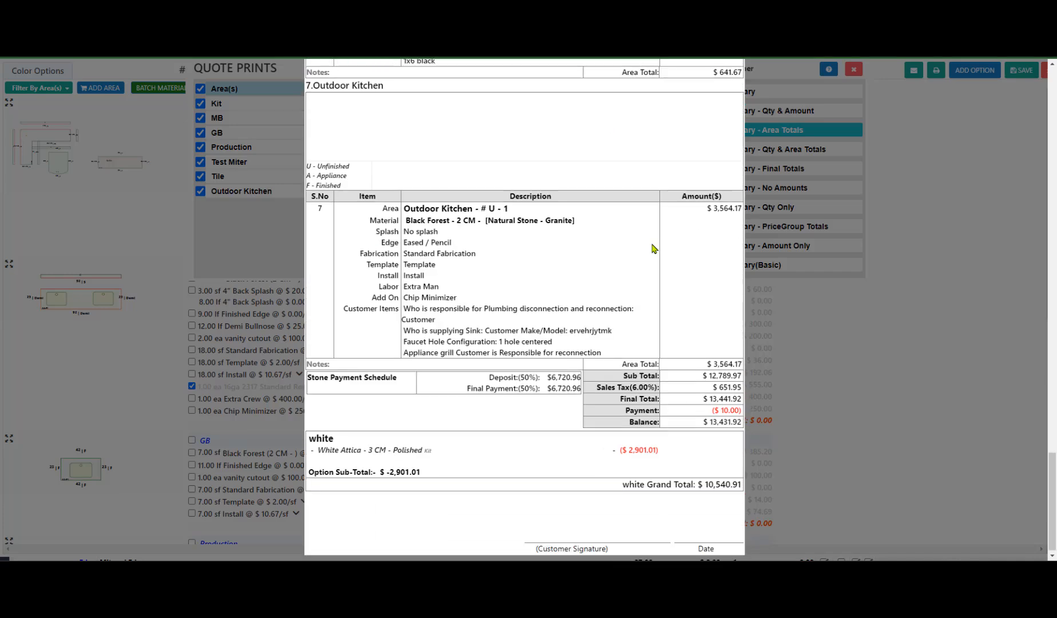
key("ctrl")
key("ctrl")
double_click(427, 452)
key("ctrl")
key("ctrl")
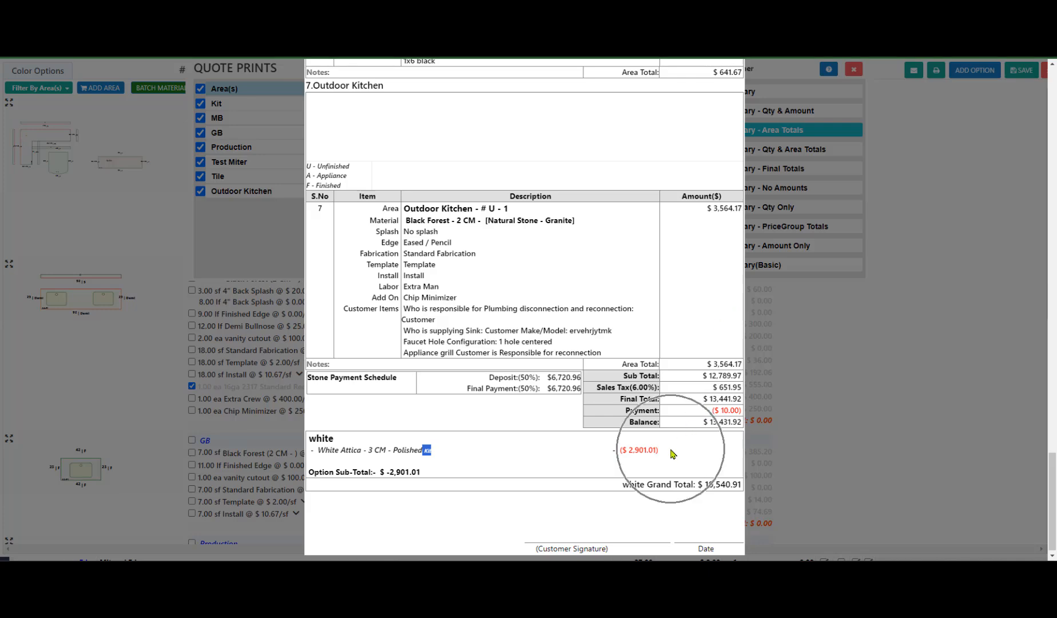
scroll(612, 387, "up", 20)
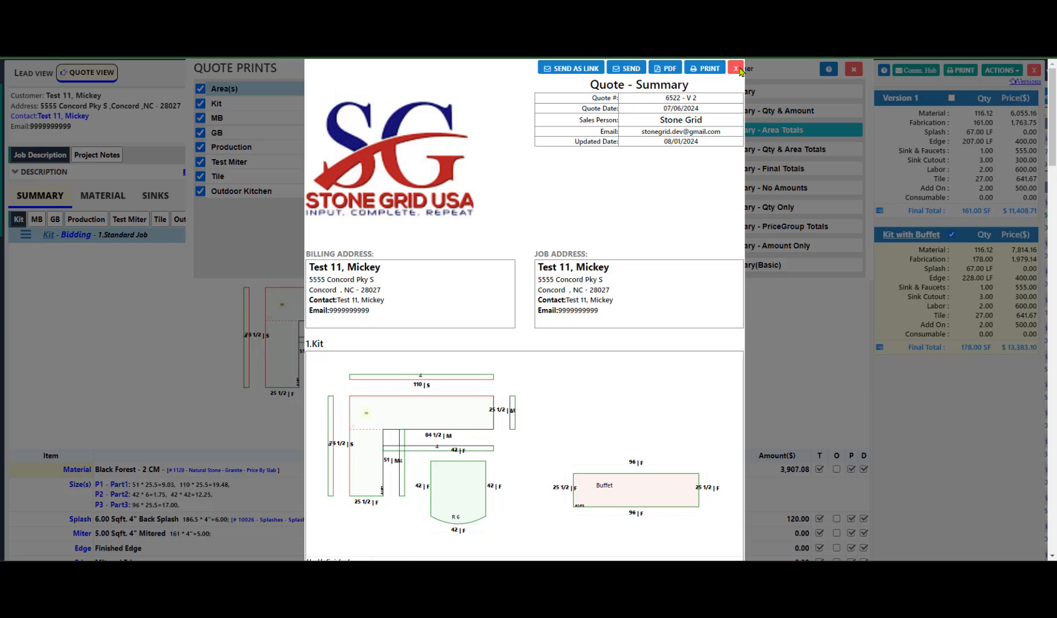
left_click(739, 69)
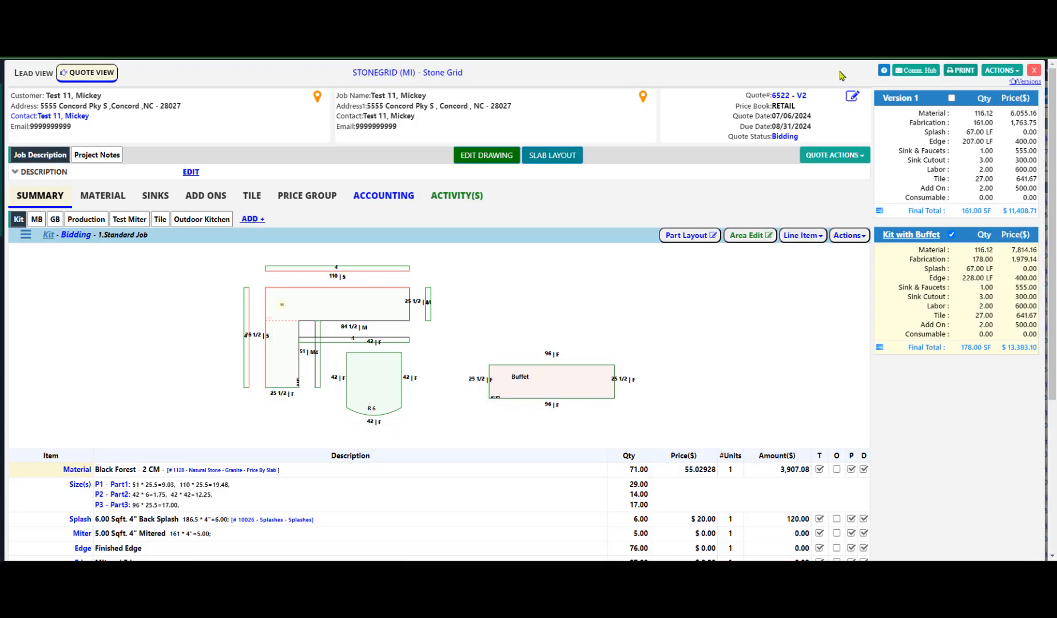